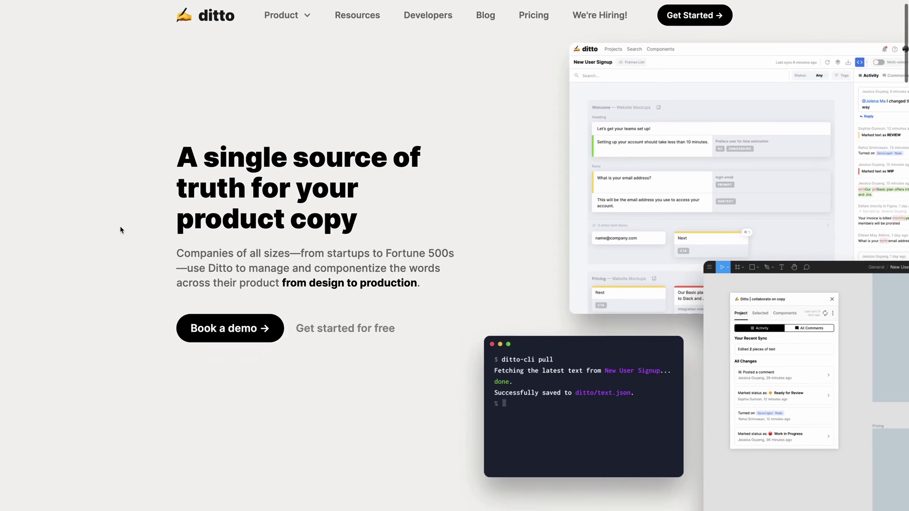
Scroll through the product overview on the Ditto landing page
scroll(120, 230, down, 10)
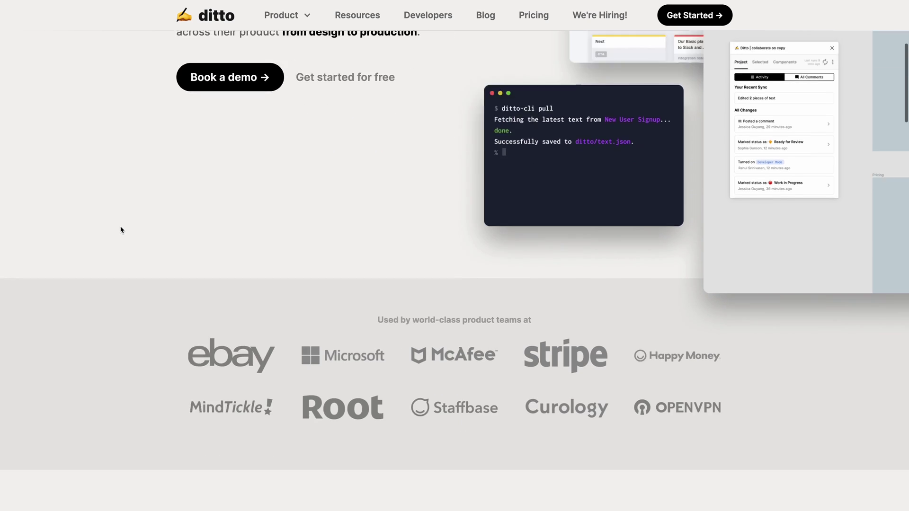
scroll(121, 230, down, 4)
scroll(120, 230, down, 2)
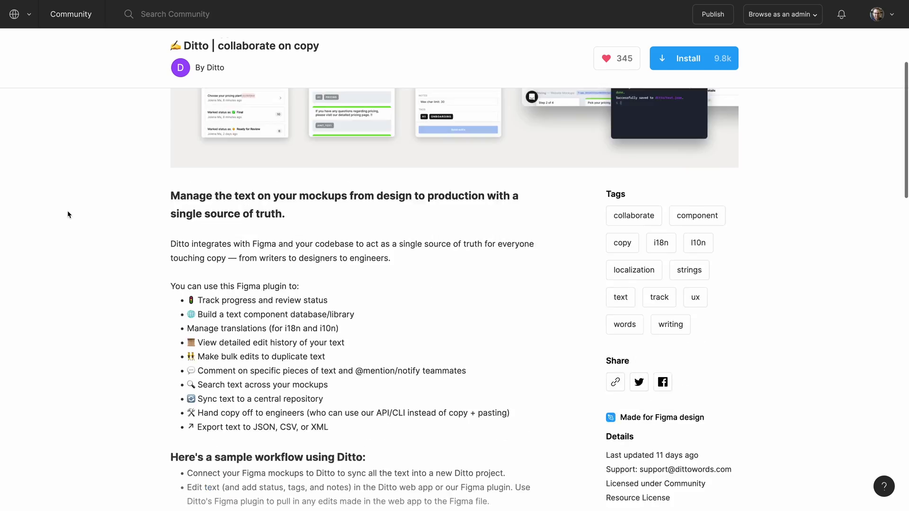
scroll(67, 211, up, 5)
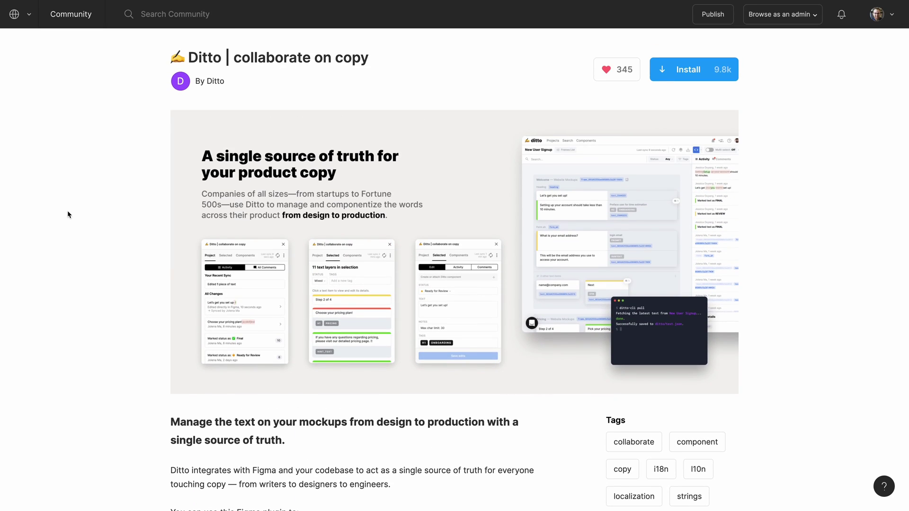
Install the Ditto plugin and connect the Foodify file to Ditto using its pasted link
click(688, 74)
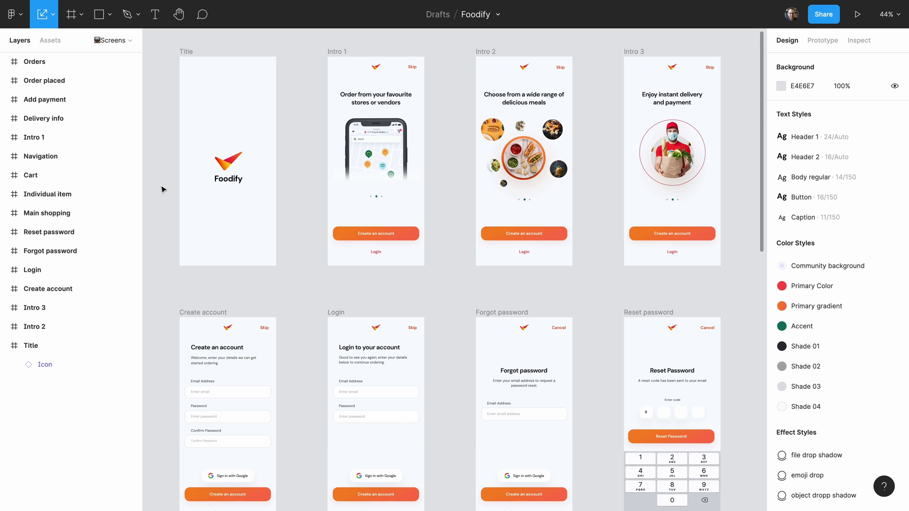
scroll(163, 190, down, 5)
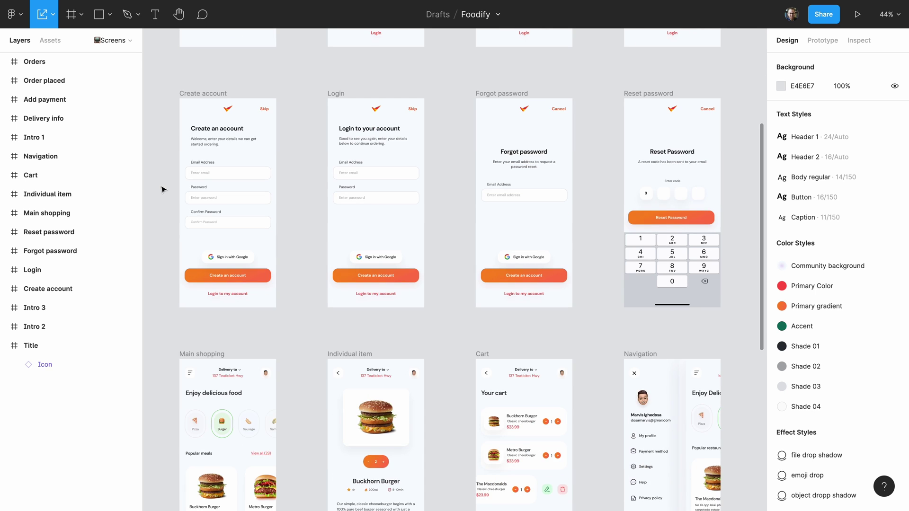
scroll(162, 189, down, 6)
scroll(162, 189, down, 5)
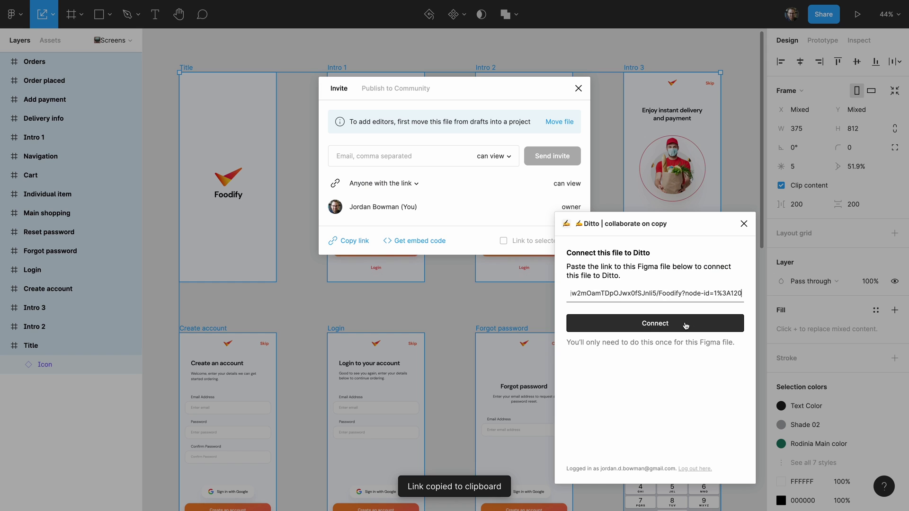
click(685, 324)
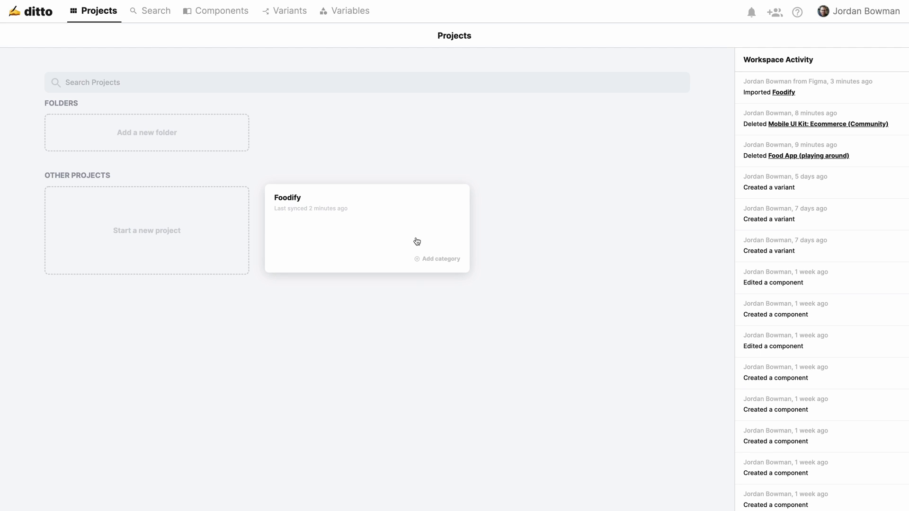
Open the Foodify project in Ditto and scroll through each frame's imported text
click(416, 241)
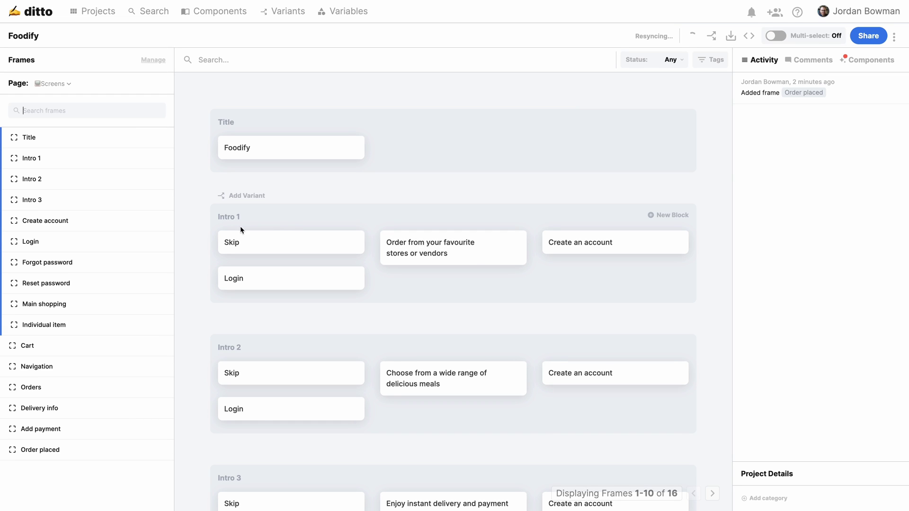
scroll(191, 261, down, 5)
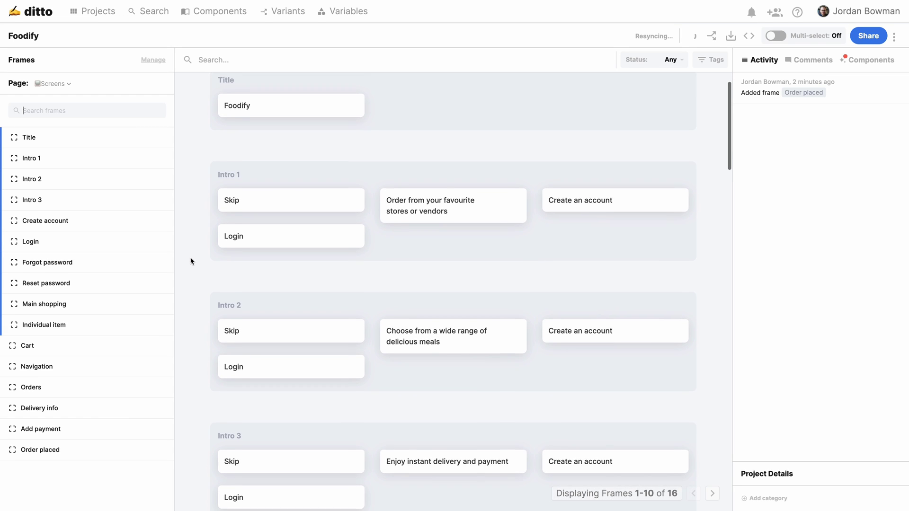
scroll(191, 261, down, 9)
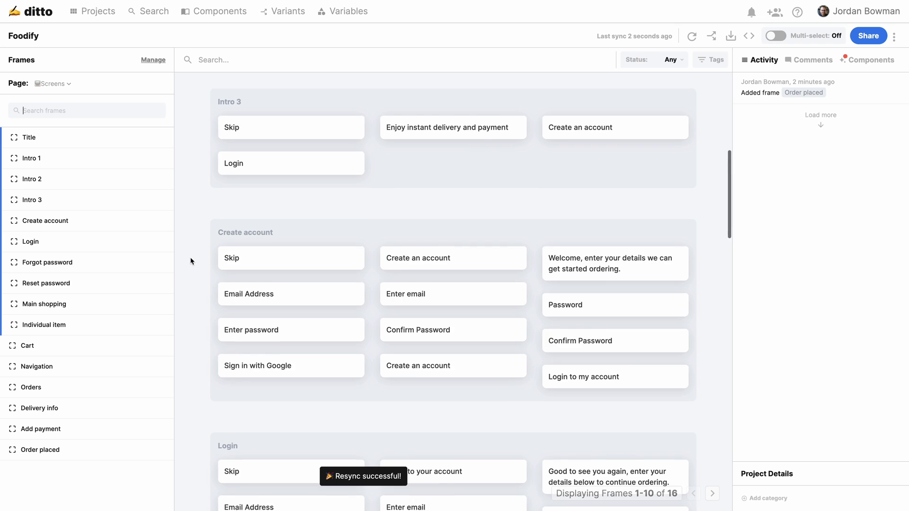
scroll(191, 261, down, 4)
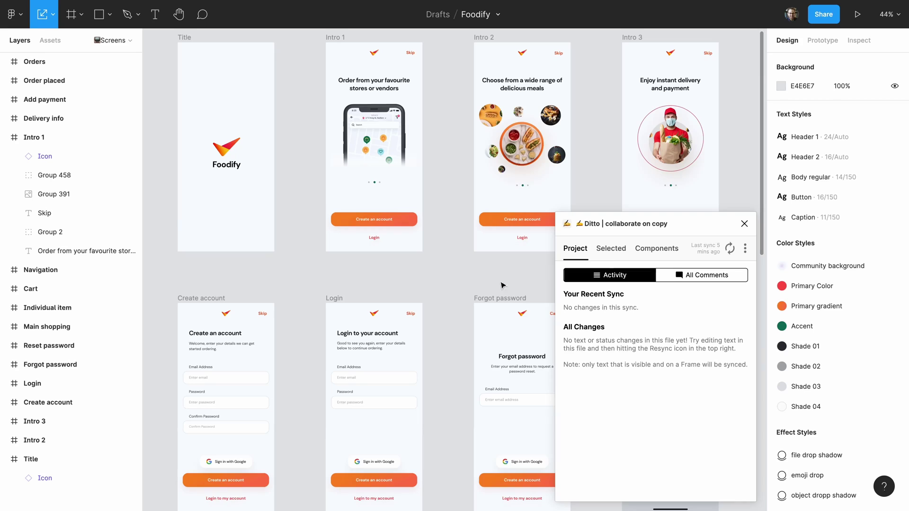
Browse the Component Suggestions list of repeated Foodify text in the Components tab
click(658, 250)
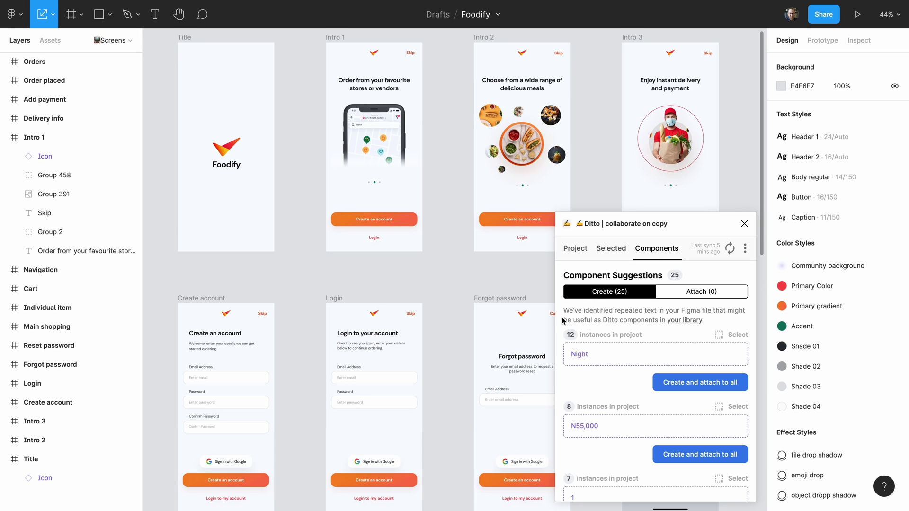
scroll(560, 325, down, 2)
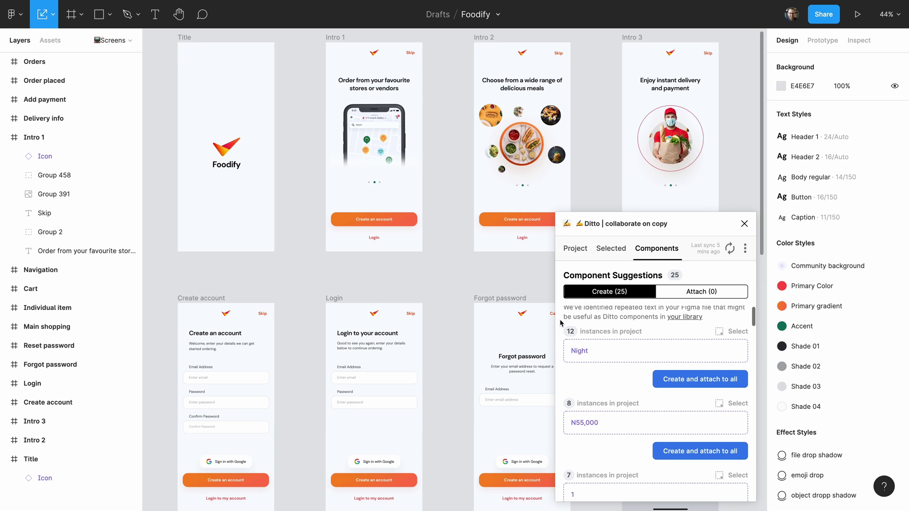
scroll(560, 328, down, 5)
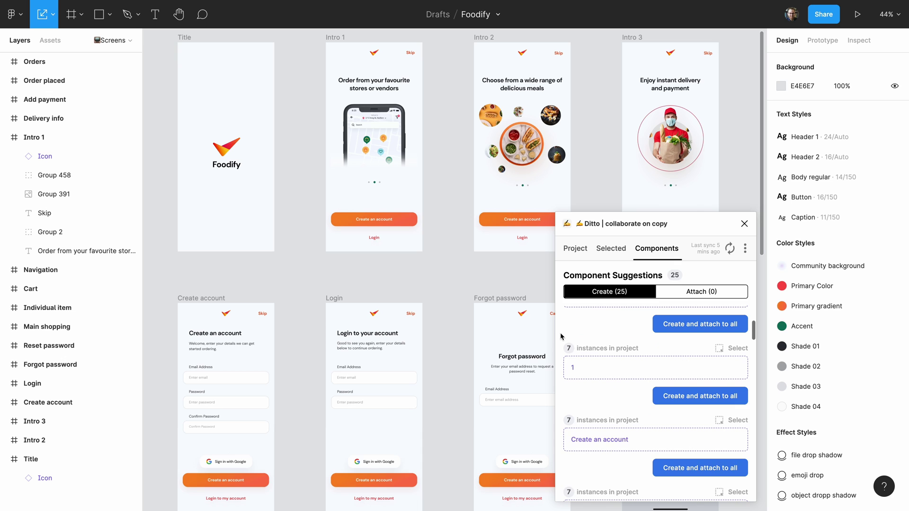
scroll(559, 336, down, 8)
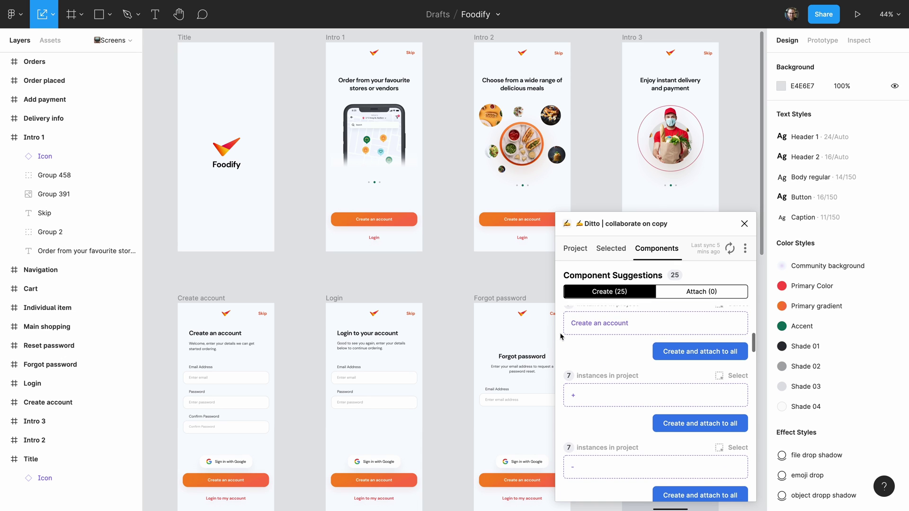
scroll(560, 336, down, 1)
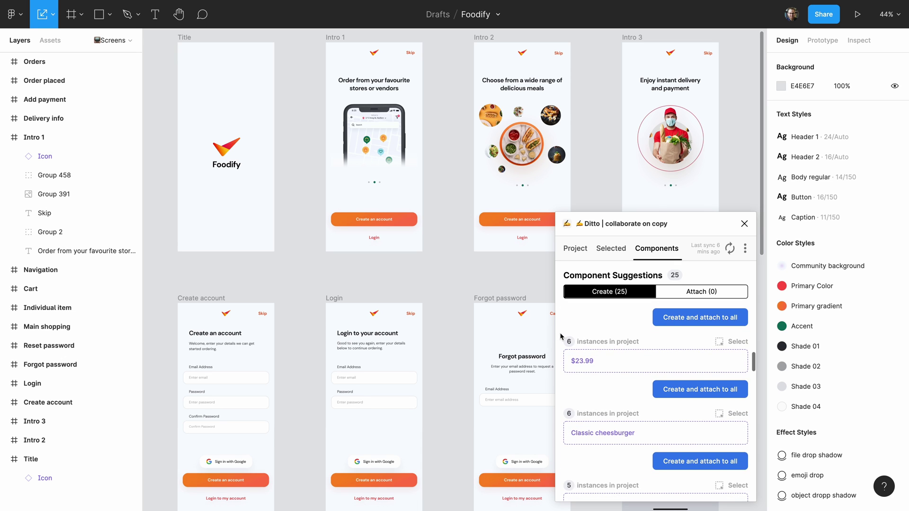
scroll(560, 336, down, 1)
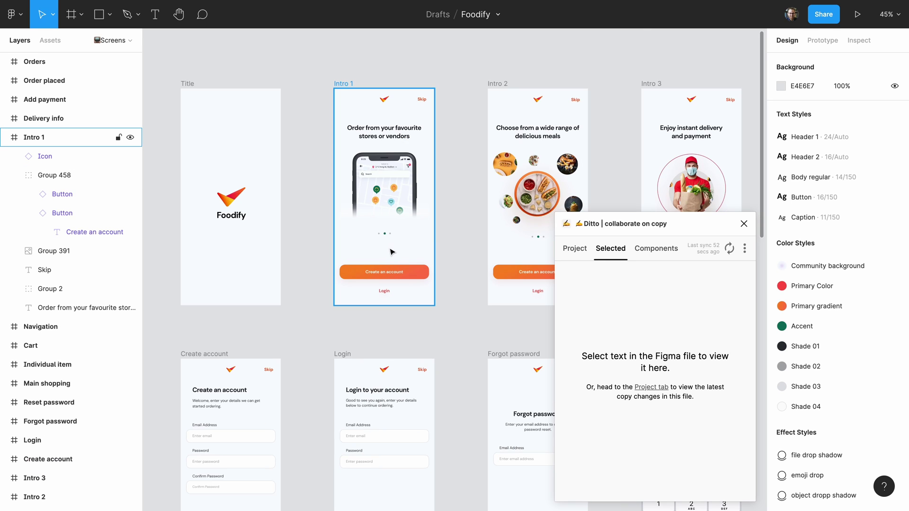
Make Intro 1's Create an account text a new Ditto component named 'Sign Up'
scroll(389, 251, up, 5)
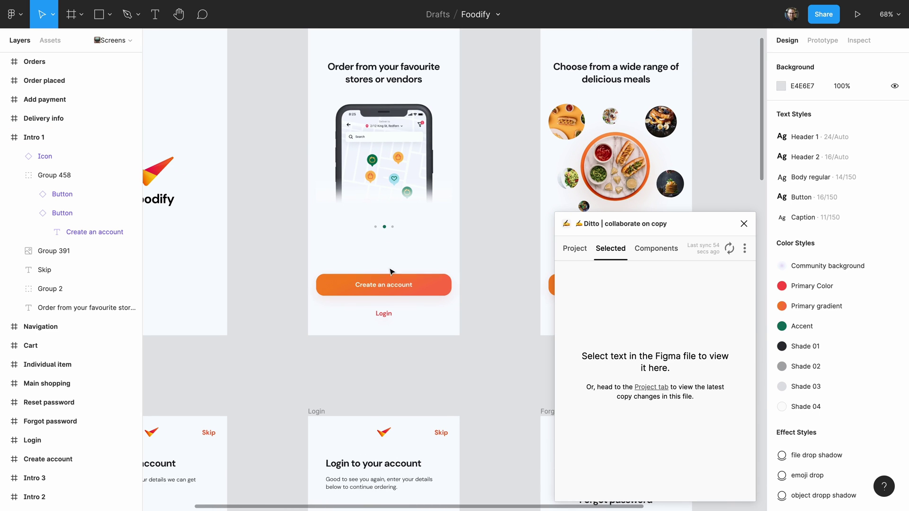
double_click(390, 287)
double_click(390, 287)
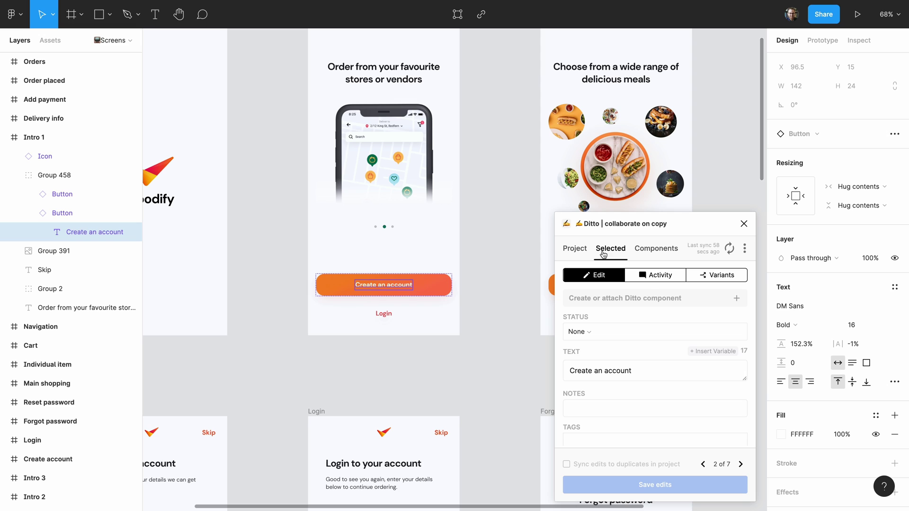
click(657, 298)
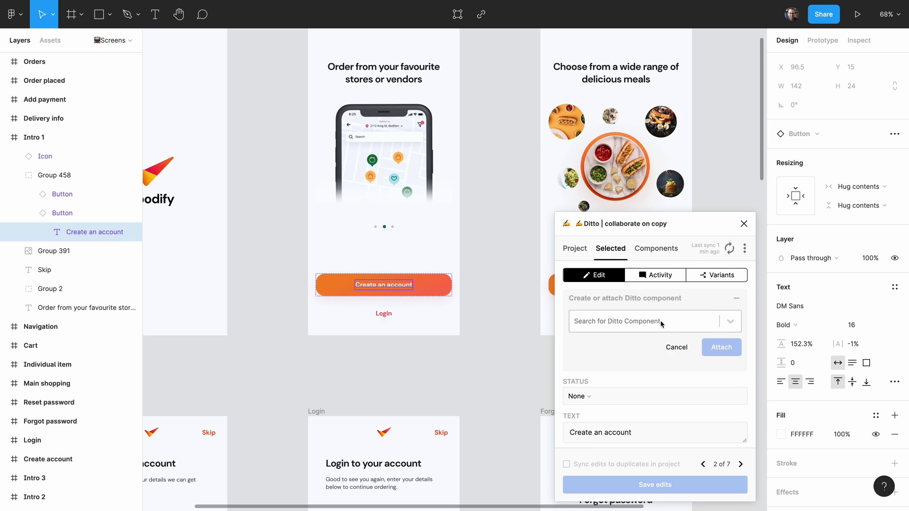
click(660, 321)
text(Sign U)
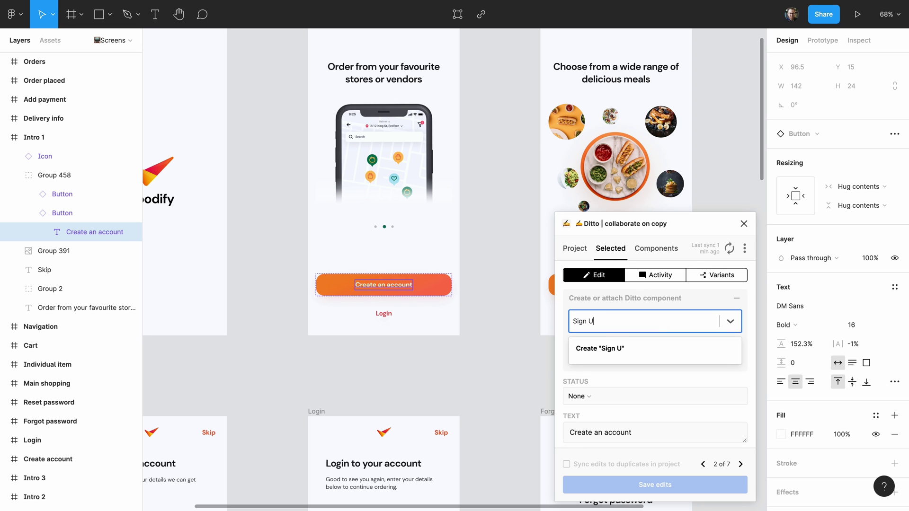
text(p)
click(669, 349)
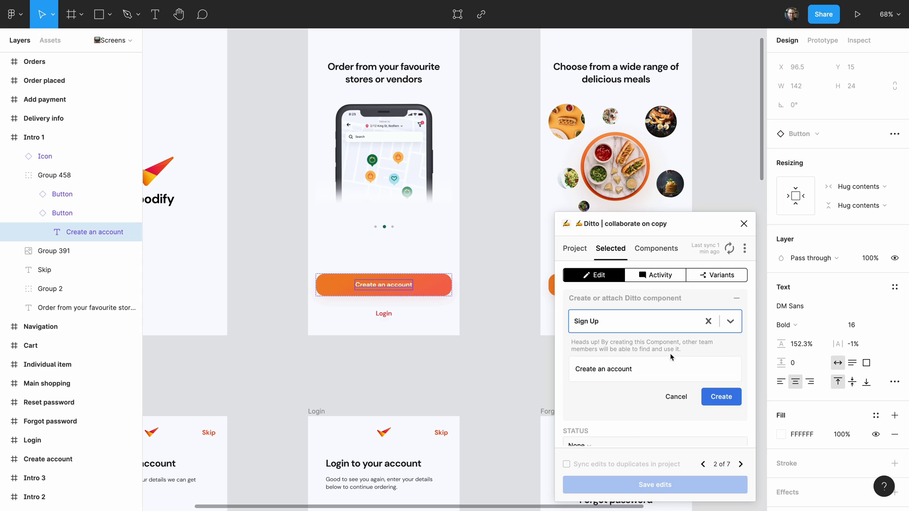
click(715, 402)
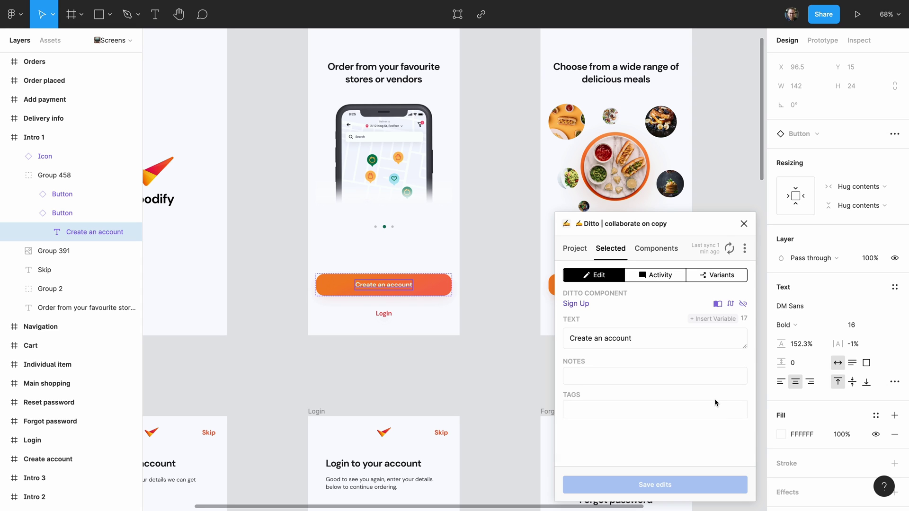
Give Sign Up the note 'Main sign up button. Refresh copy?' and tags Button and CTA
click(714, 396)
text(Main)
text( sign up button. Refresh copy?)
key(Tab)
text(Button)
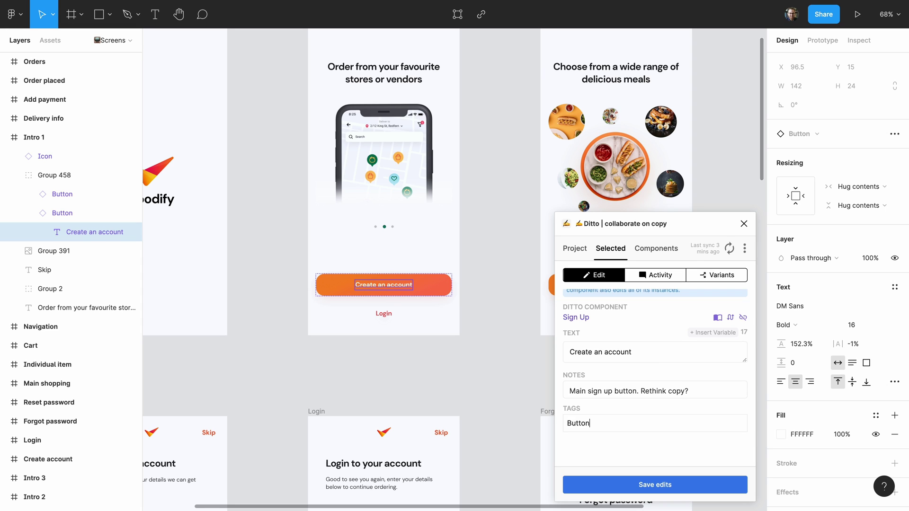
key(Return)
text(CTA)
key(Return)
click(496, 316)
key(minus)
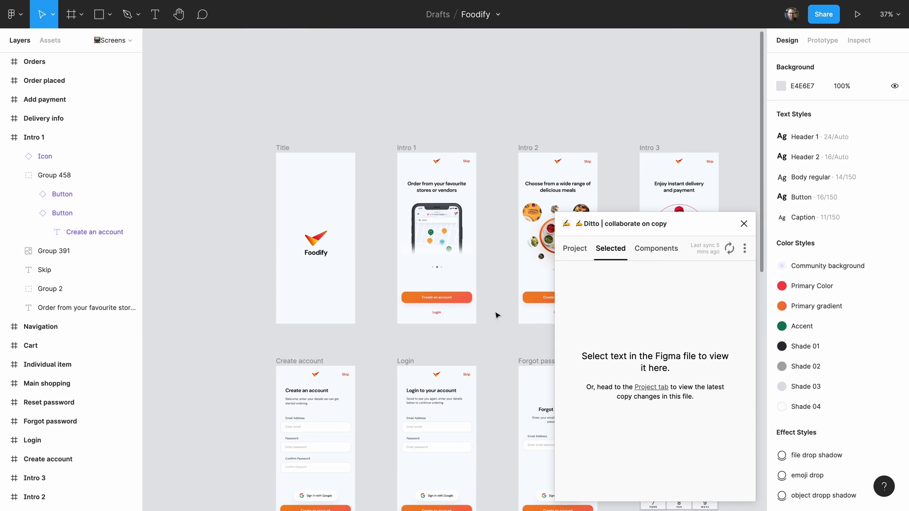
Attach all six Create an account texts to the Sign Up component from Attach suggestions
drag(501, 338, 365, 261)
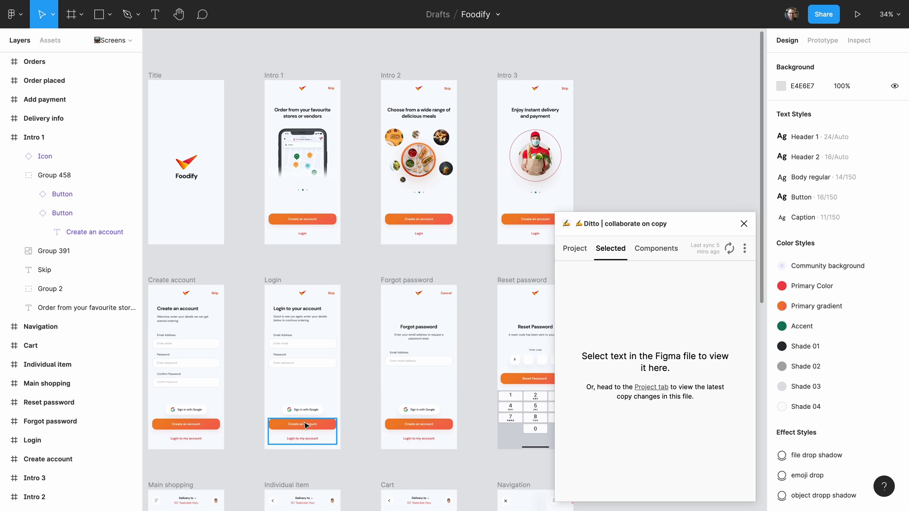
click(661, 251)
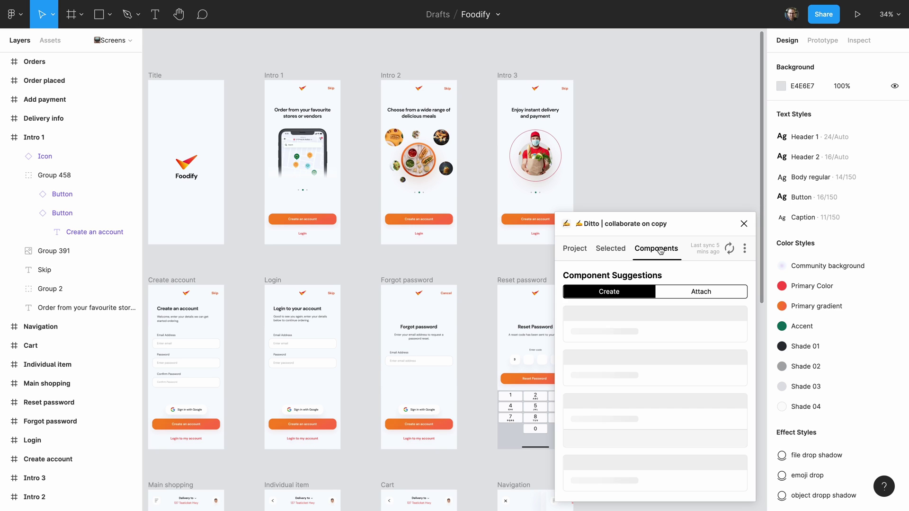
click(711, 293)
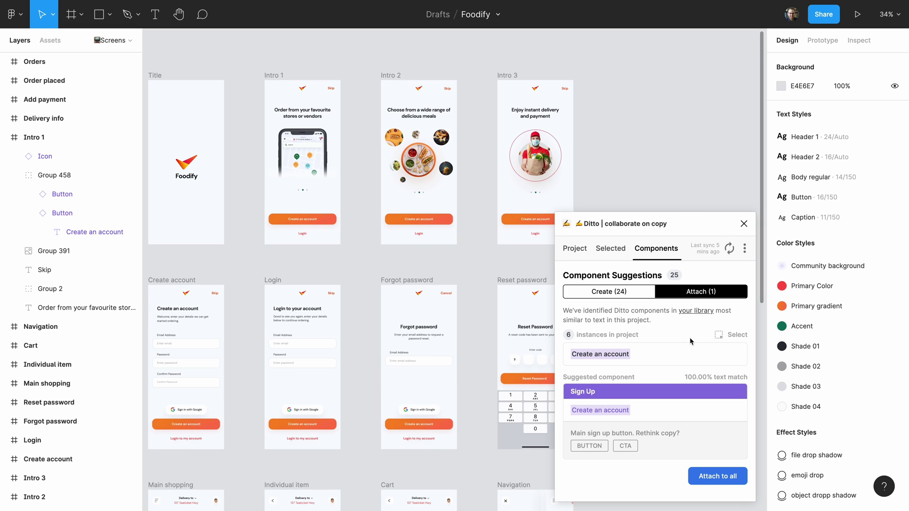
click(718, 477)
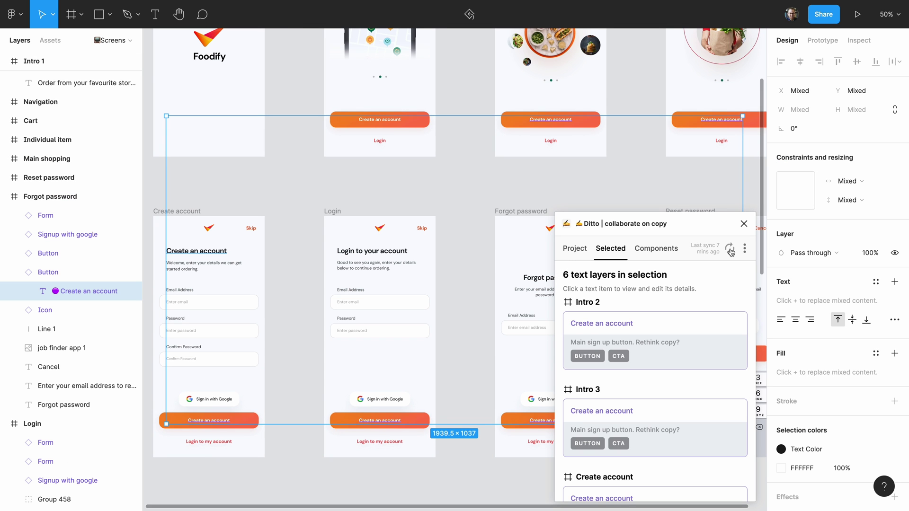
Change the linked component's text on Intro 2's button to 'Sign Up' and save
click(381, 339)
double_click(381, 339)
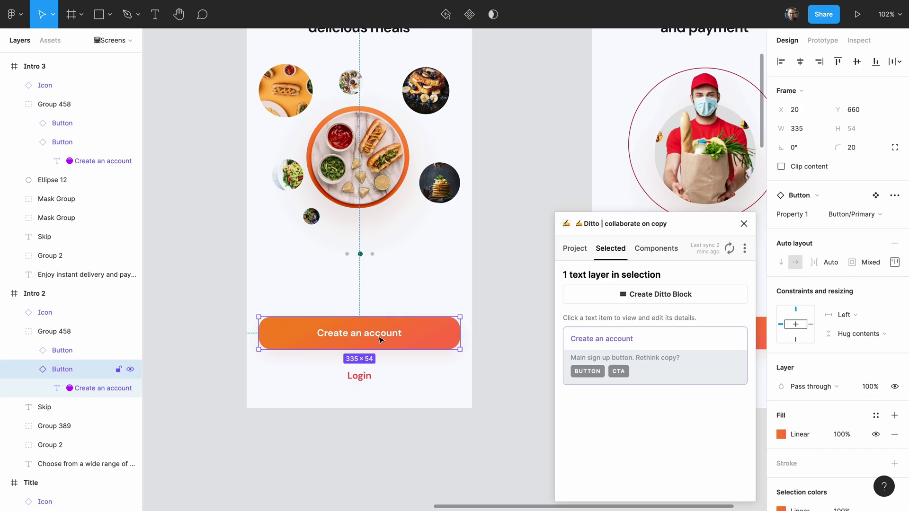
double_click(381, 338)
drag(643, 339, 557, 341)
text(Sign Up)
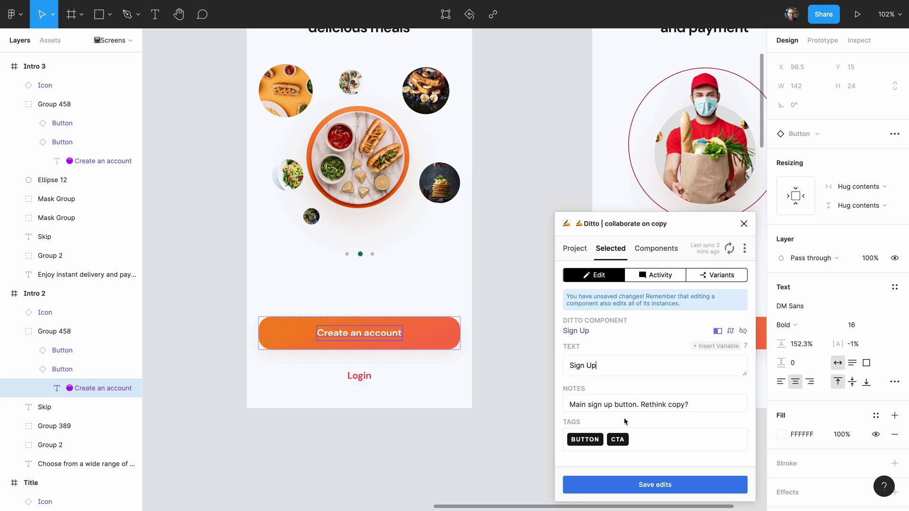
click(654, 486)
Pan across the three intro screens to confirm their buttons read Sign Up
click(522, 341)
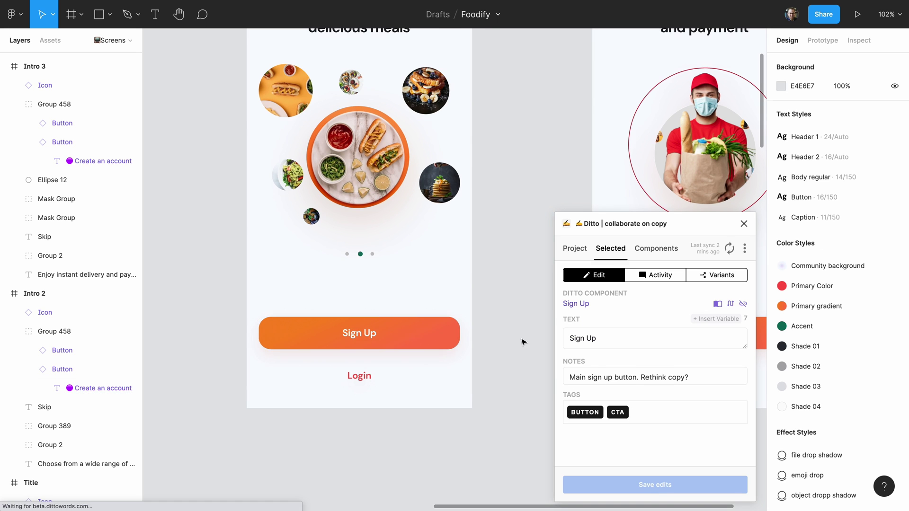
scroll(510, 348, down, 5)
drag(500, 411, 533, 246)
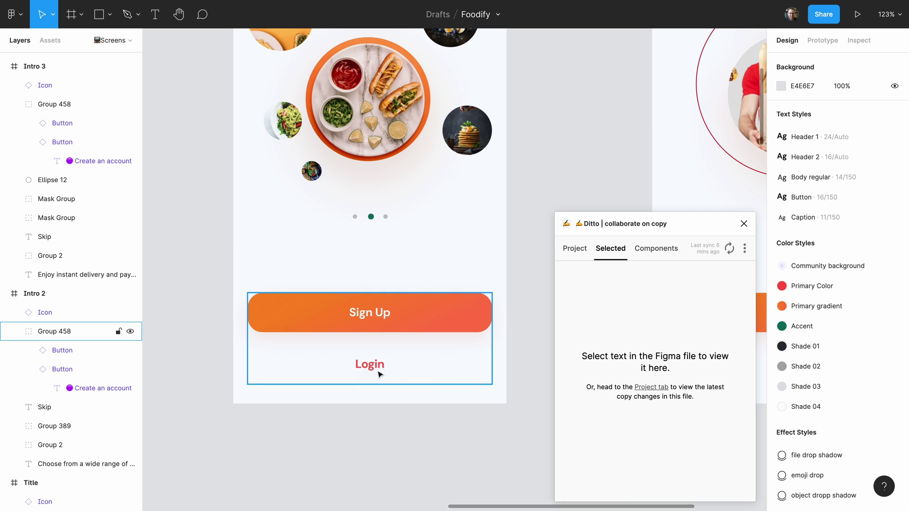
scroll(383, 372, down, 5)
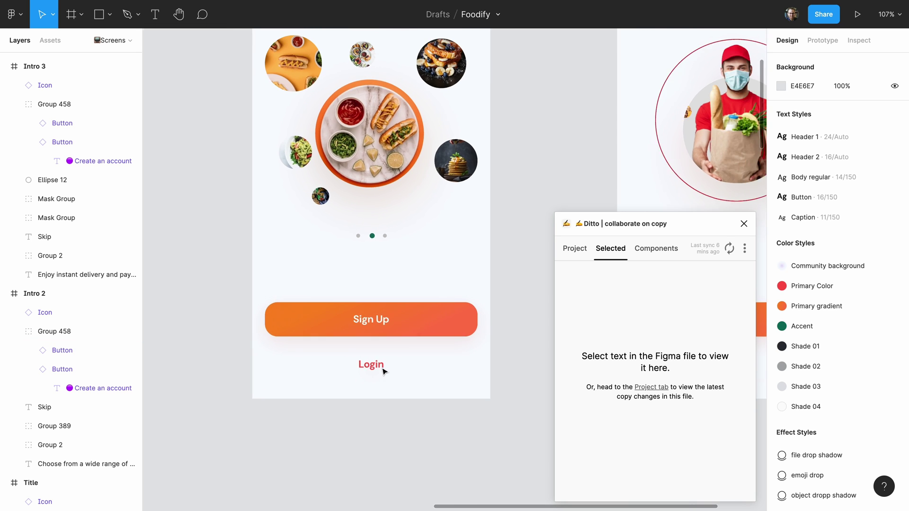
drag(317, 402, 412, 337)
Create a Ditto component named 'Login' from the Login link text
scroll(385, 385, down, 3)
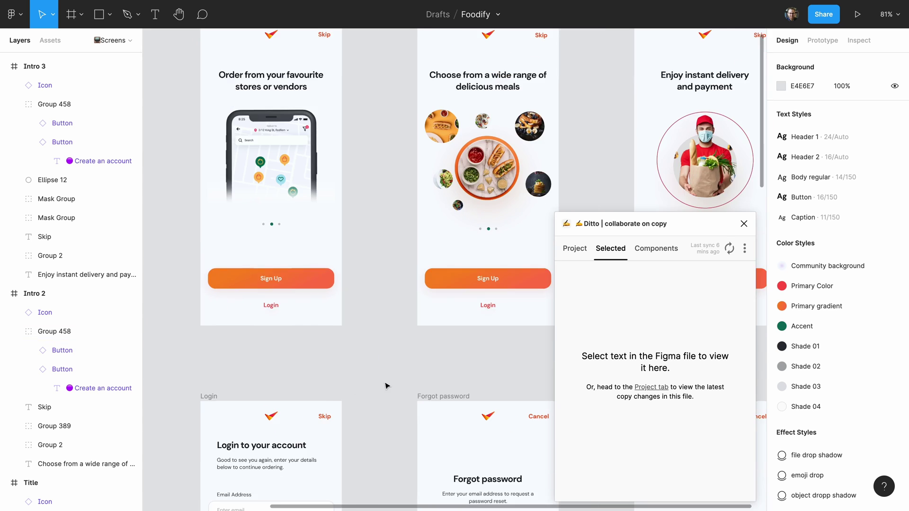
drag(386, 385, 407, 252)
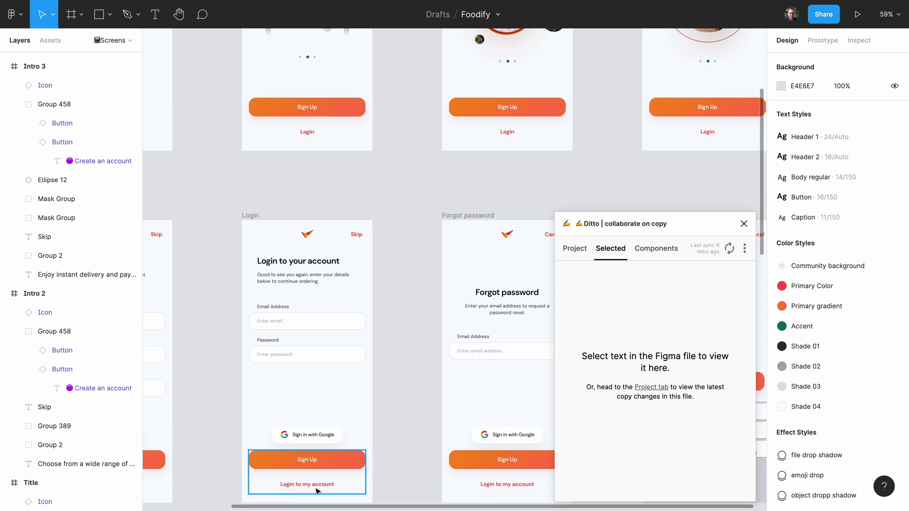
text(gin)
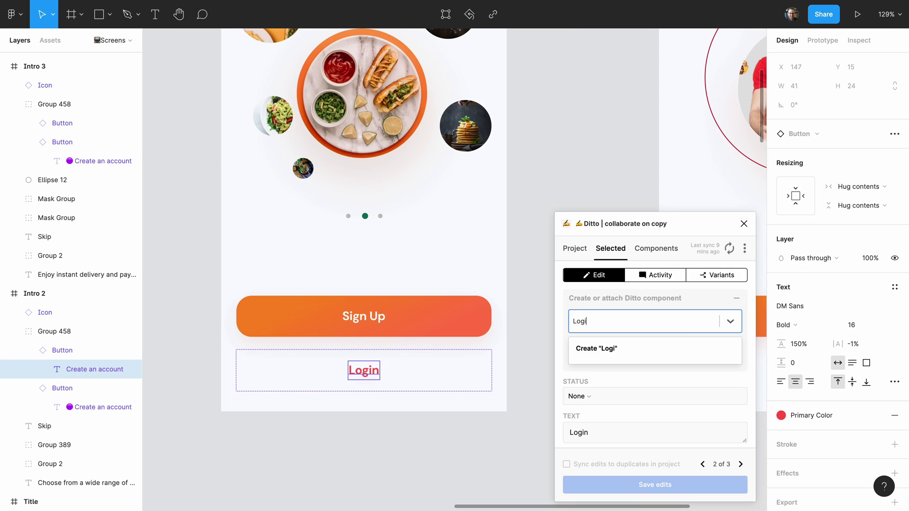
key(Return)
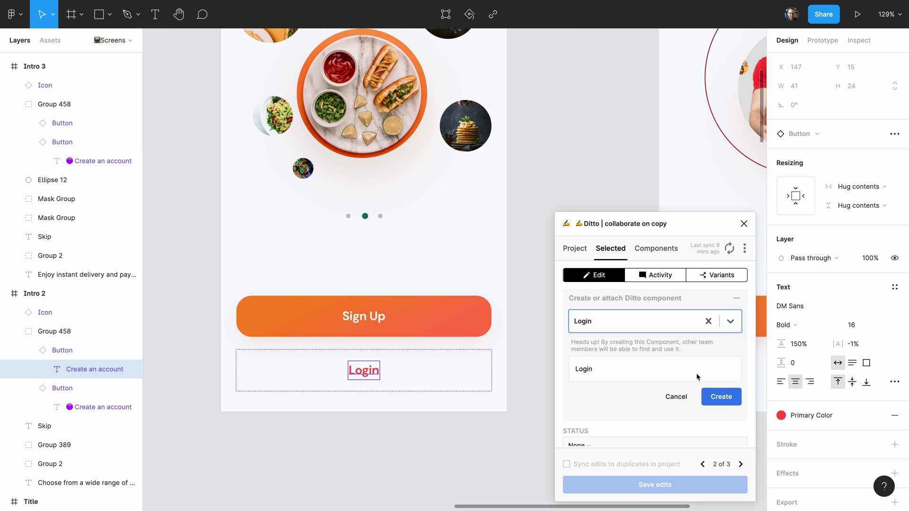
click(720, 397)
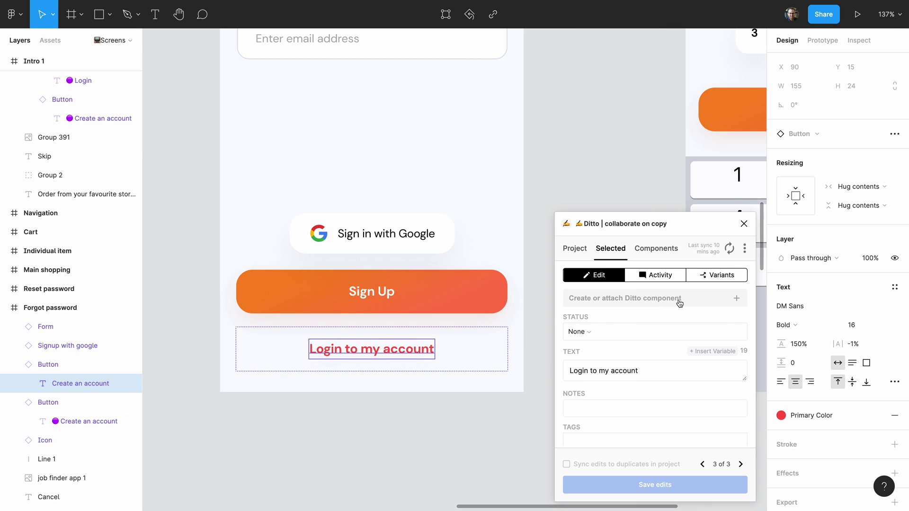
Attach the Forgot password screen's 'Login to my account' text to the Login component
click(679, 303)
click(730, 320)
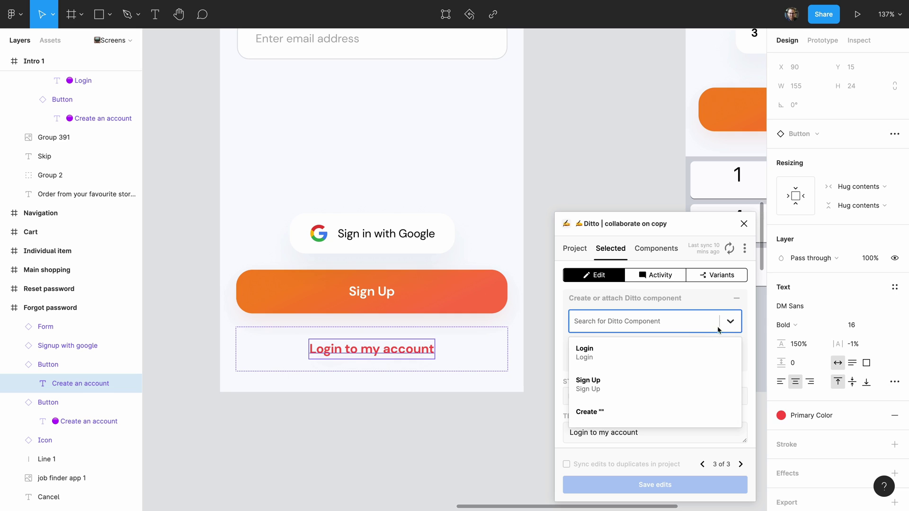
click(600, 357)
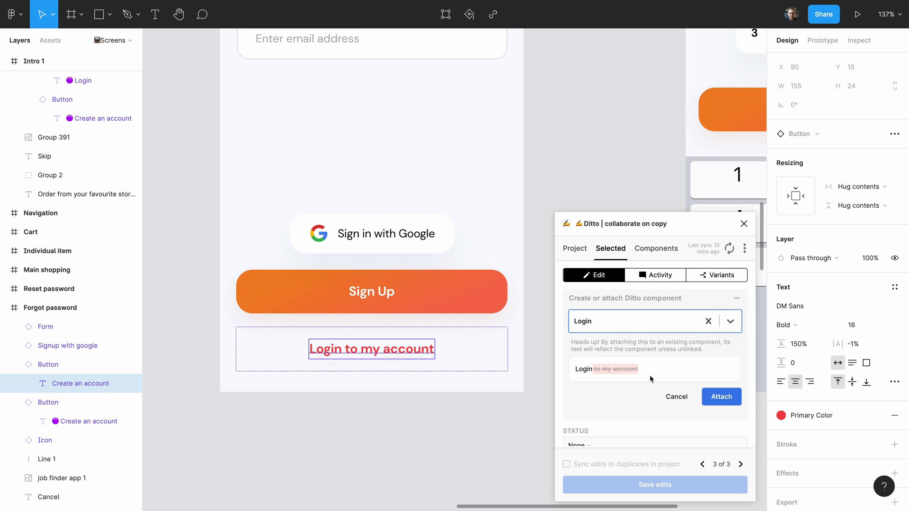
click(721, 402)
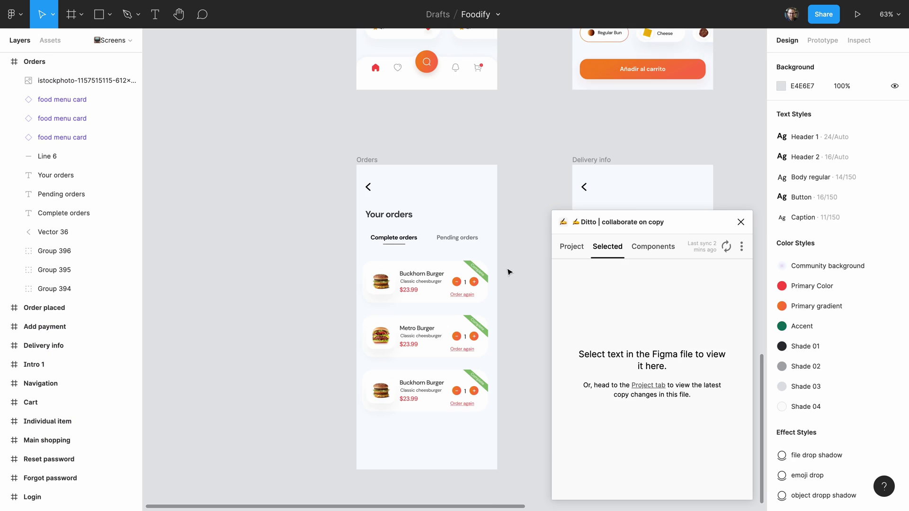
scroll(507, 270, up, 5)
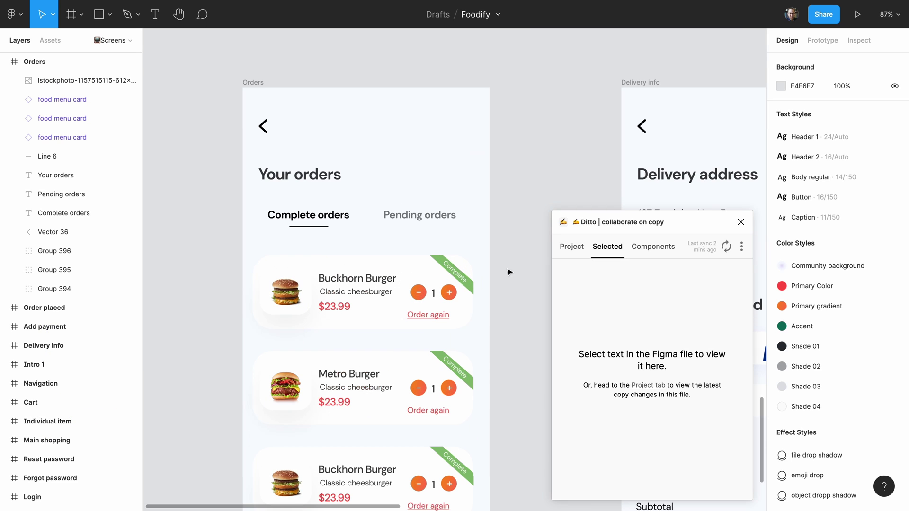
Create a Ditto component named 'Pending orders' from the Pending orders text
click(429, 216)
text(Pending orders)
key(Return)
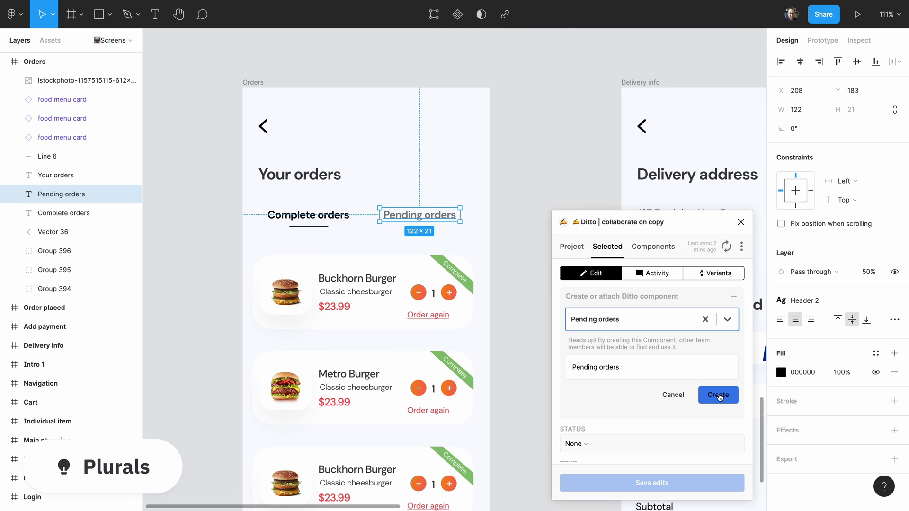
click(718, 396)
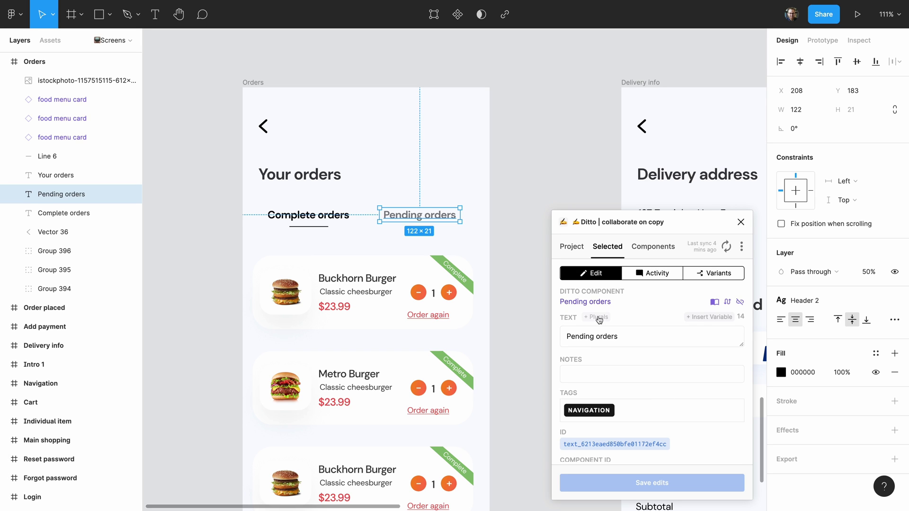
Add plurals: base text as Zero, One 'Pending order', Other 'Pending orders'
click(598, 317)
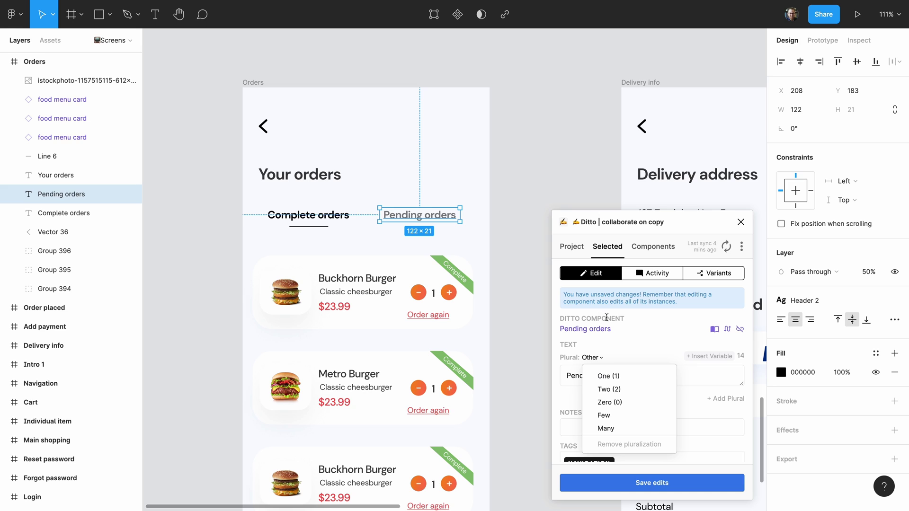
scroll(657, 334, down, 2)
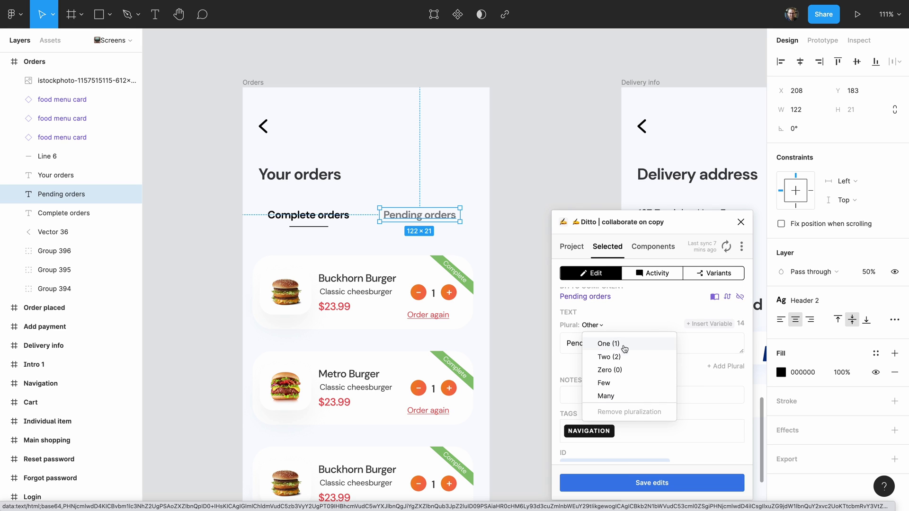
click(624, 371)
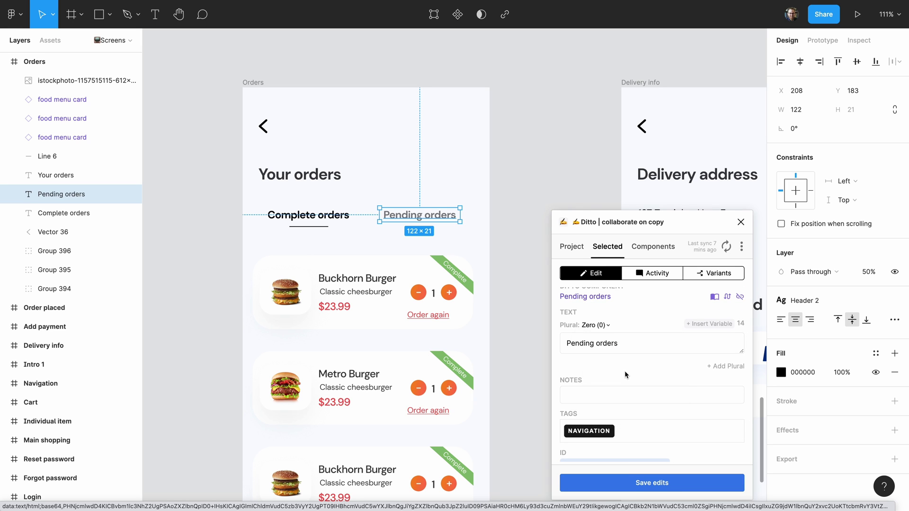
click(721, 366)
key(BackSpace)
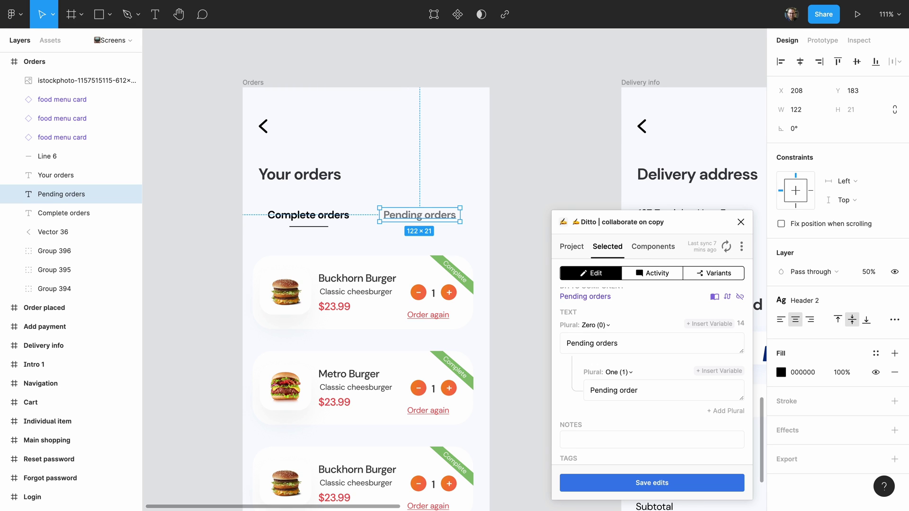
click(727, 410)
click(628, 418)
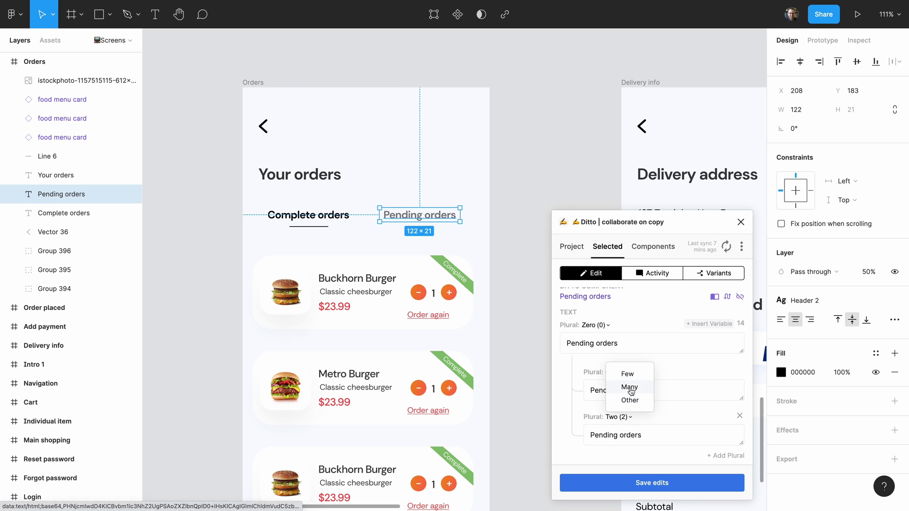
click(630, 400)
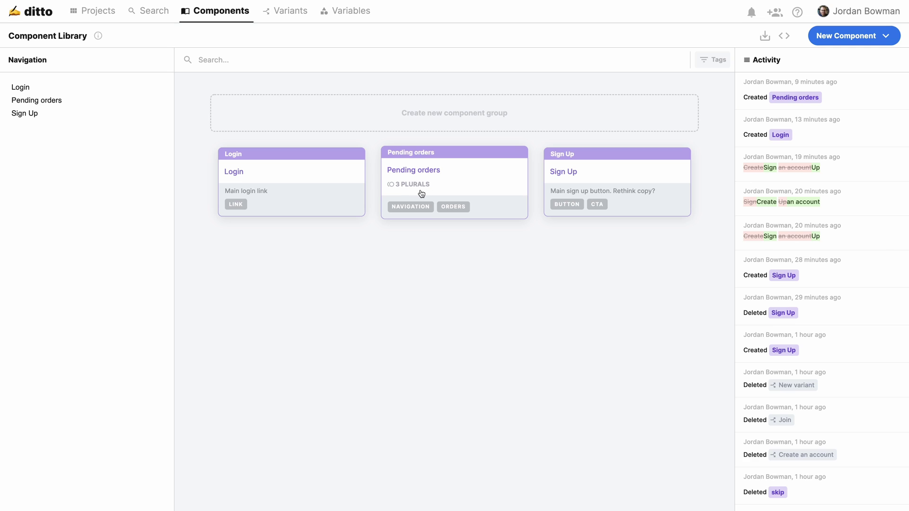
View the Pending orders component's details, then switch the library to Developer Mode
click(421, 193)
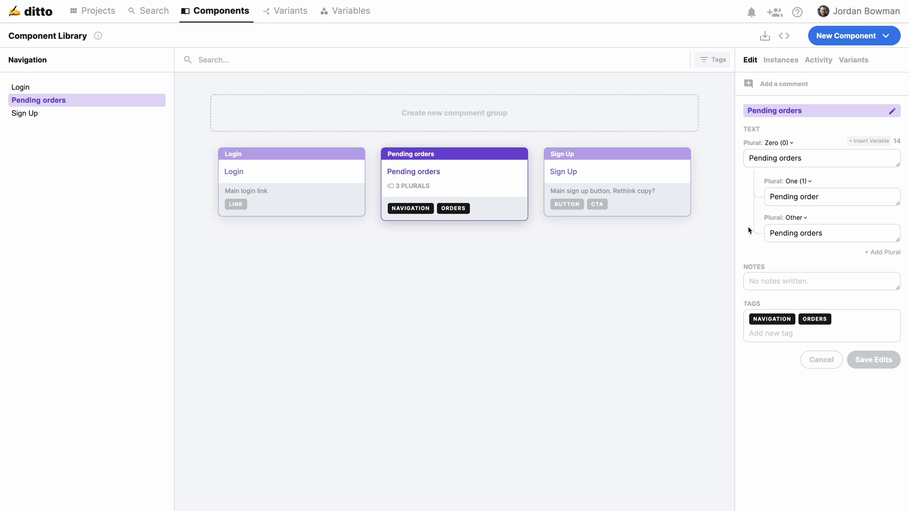
click(783, 36)
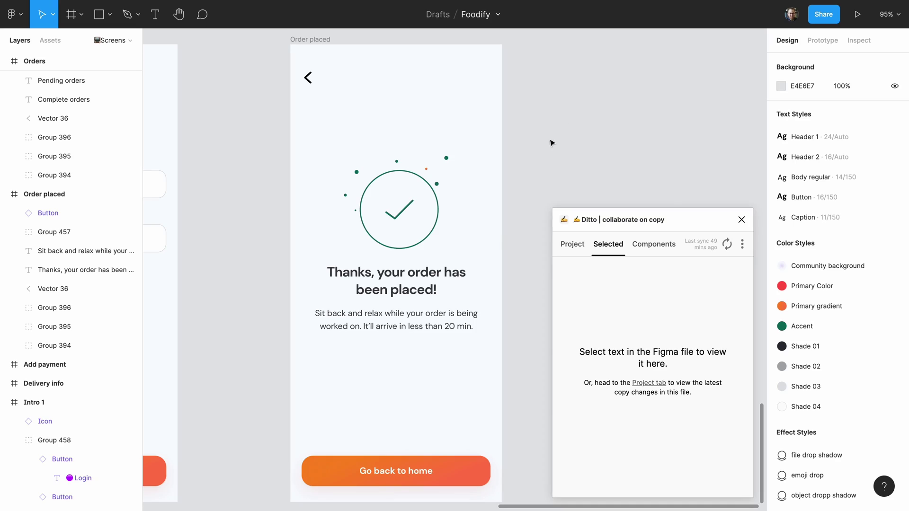
Insert a String variable named 'firstname' into the order confirmation heading
click(424, 283)
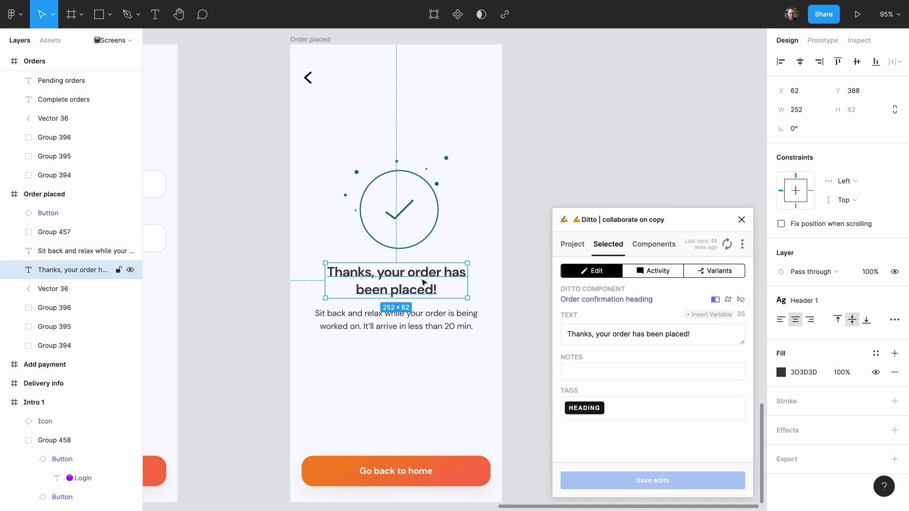
click(711, 315)
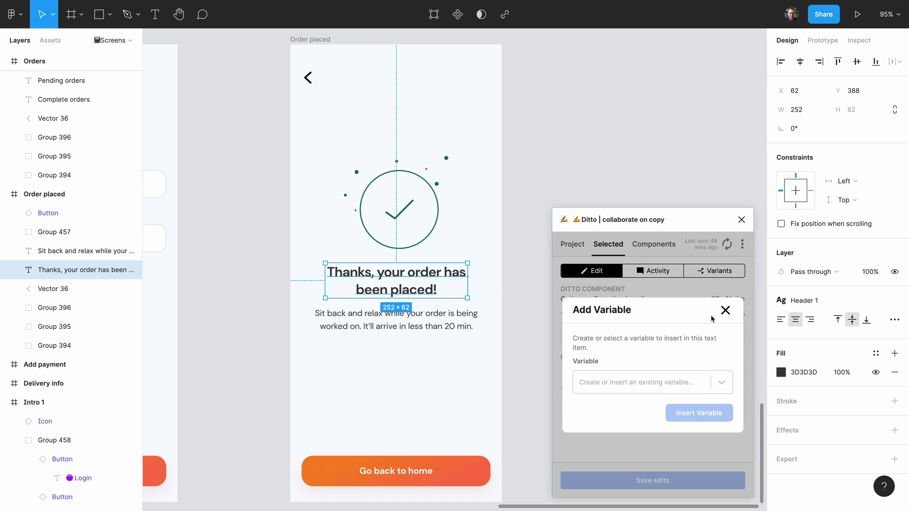
text(firstname)
click(640, 408)
click(640, 405)
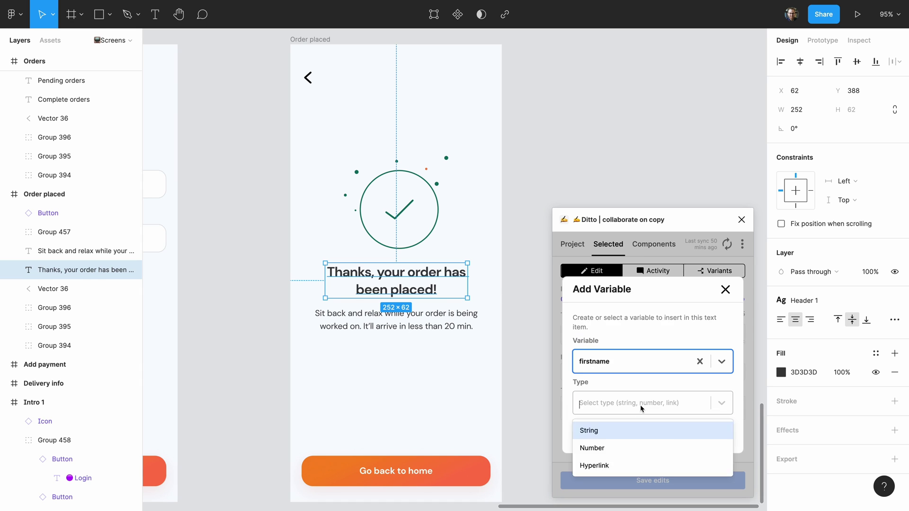
click(627, 428)
Give the firstname variable an example first name and save the heading copy to Ditto
click(619, 408)
text(J)
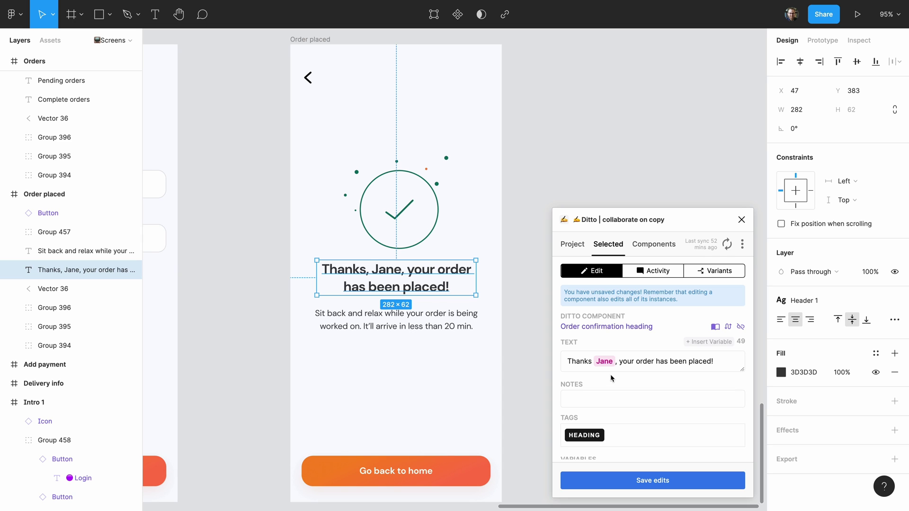
click(652, 482)
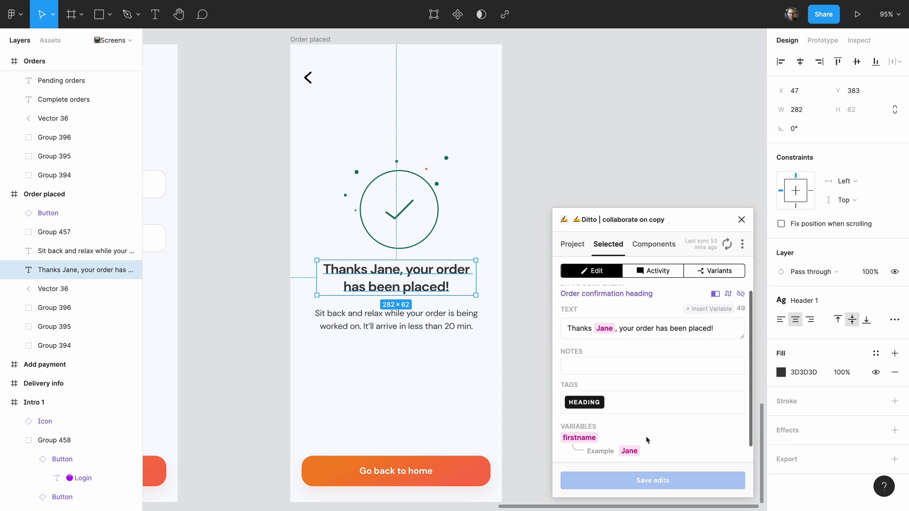
scroll(645, 436, down, 1)
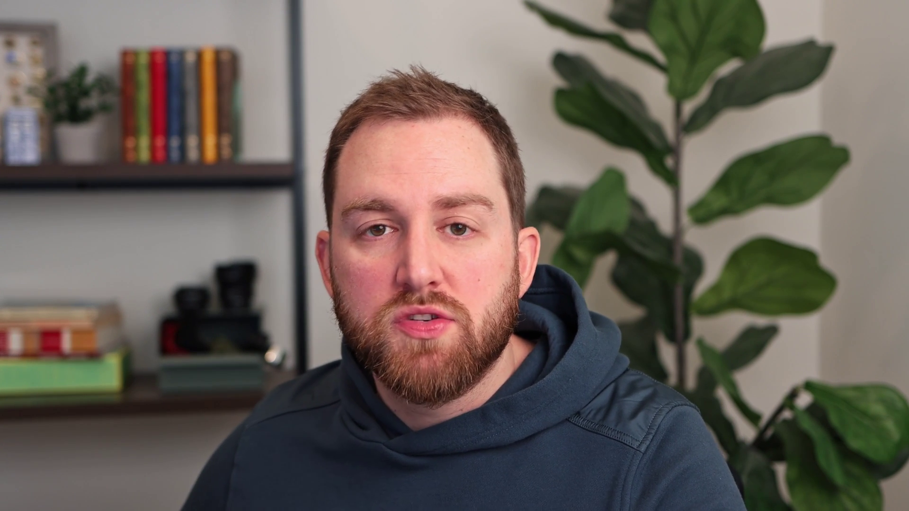
text(din)
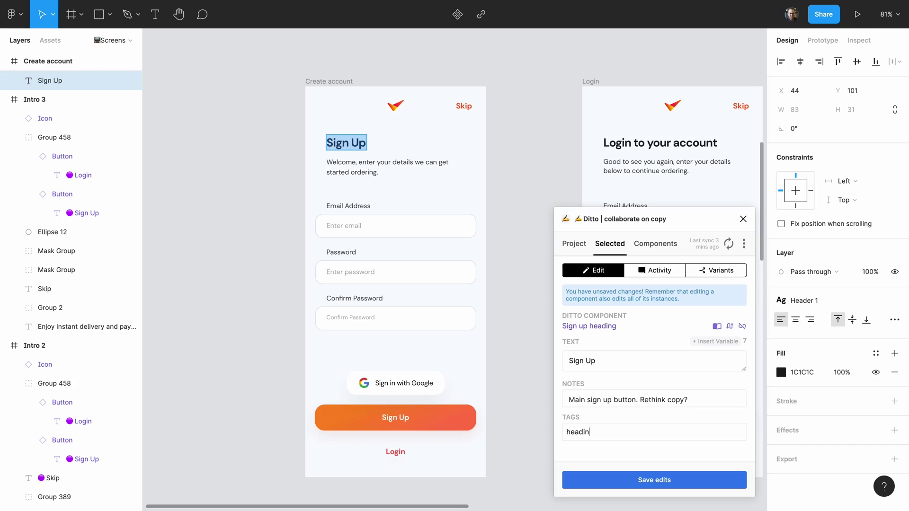
text(onbard)
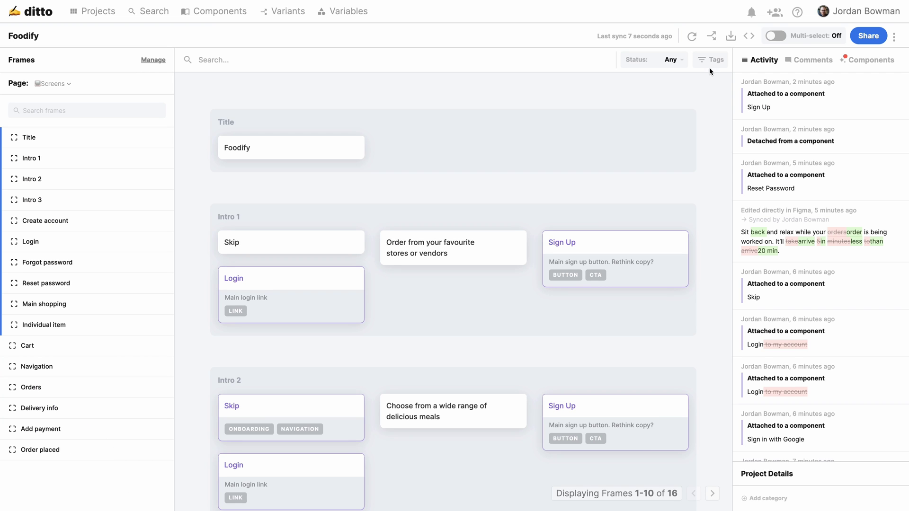
Filter frames by HEADING and CHECKOUT tags and shorten the Cart text to 'Process payment'
click(712, 62)
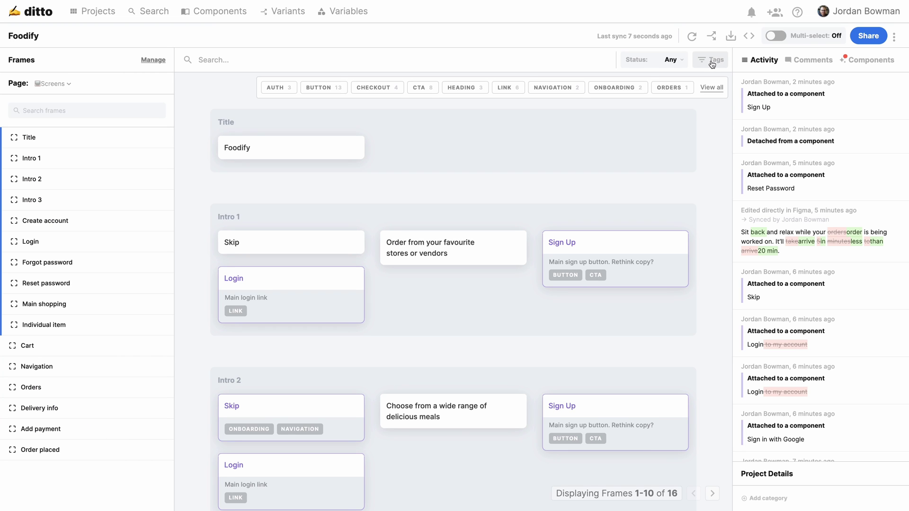
click(467, 88)
click(388, 88)
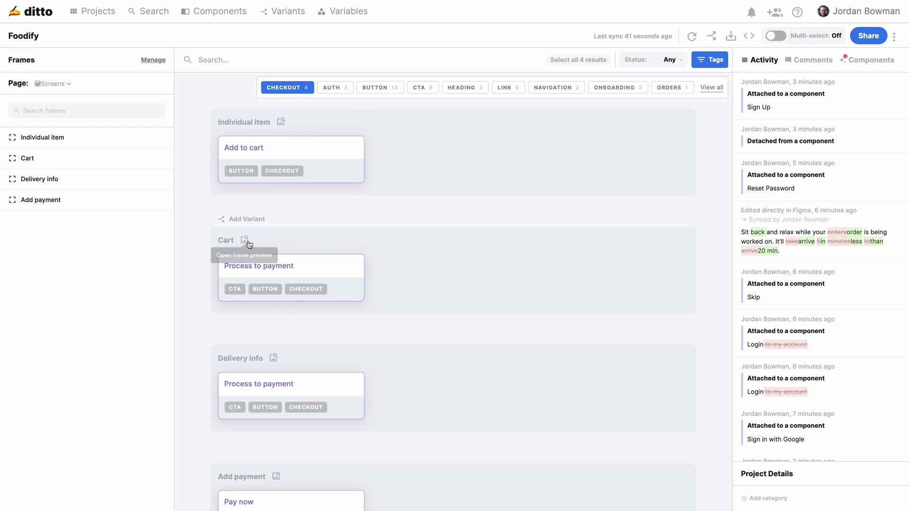
click(286, 265)
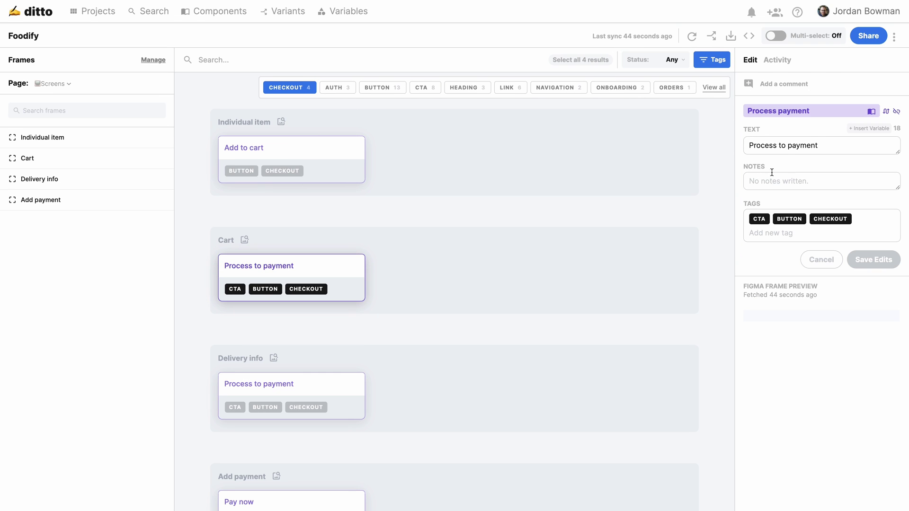
click(788, 145)
key(BackSpace)
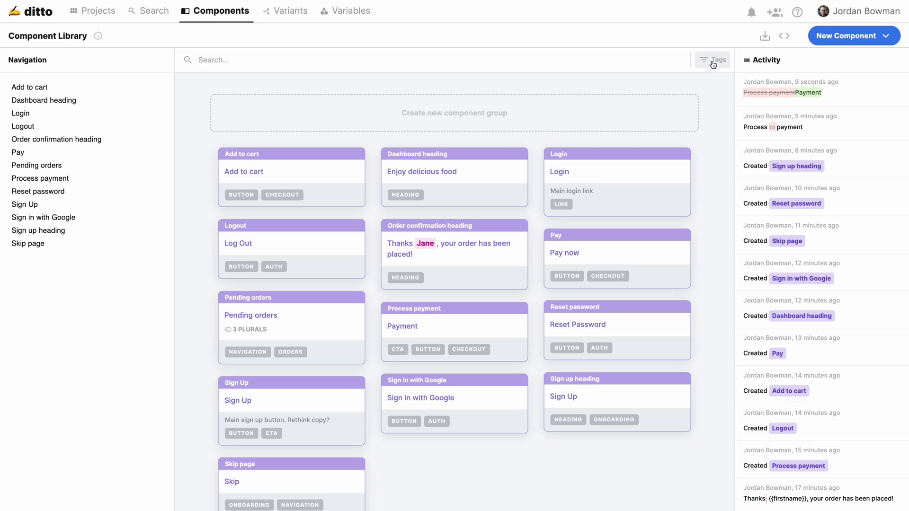
Filter components by BUTTON and save the Process payment component reading 'Process payment'
click(713, 62)
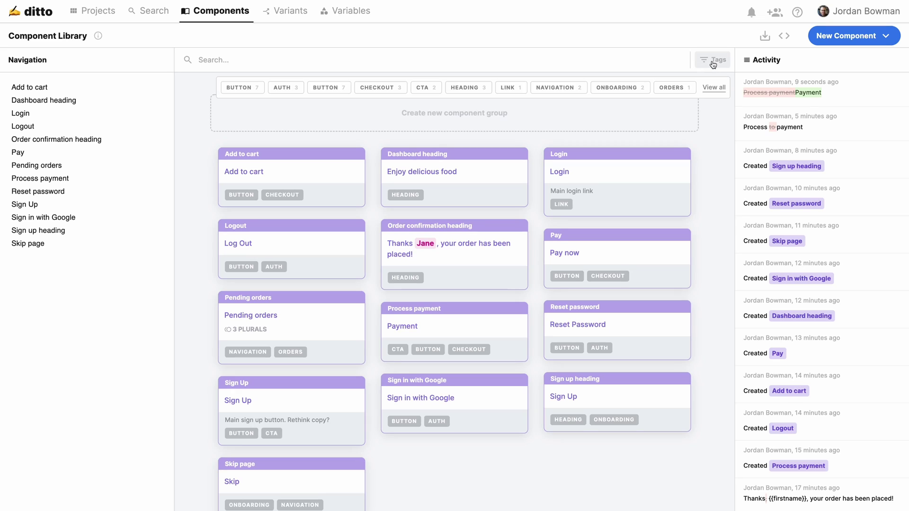
click(336, 89)
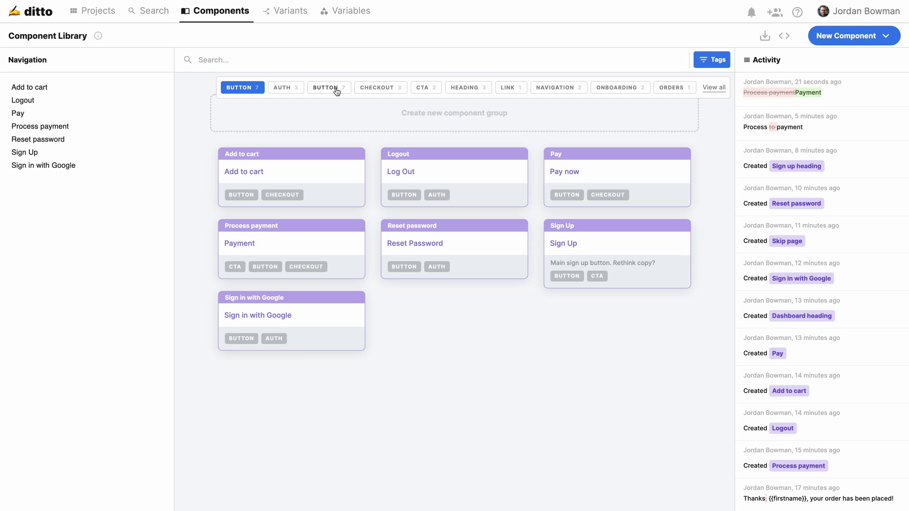
click(279, 246)
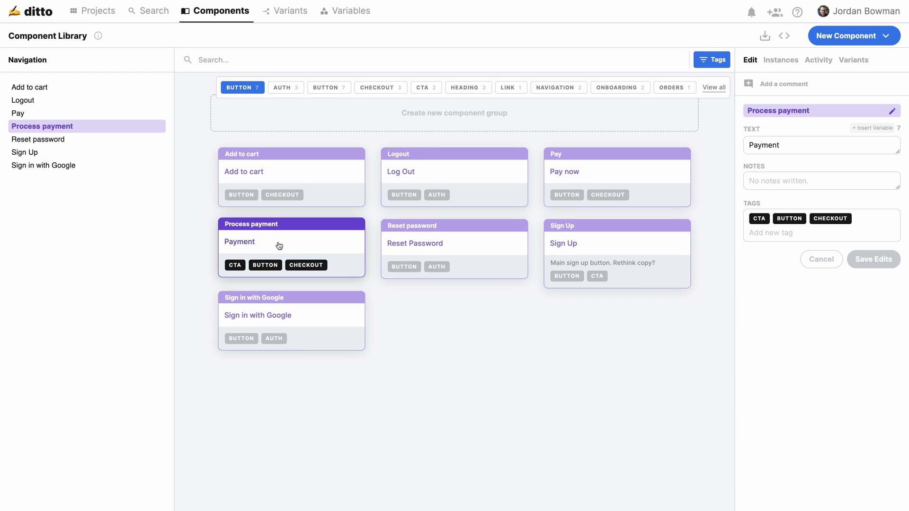
click(755, 145)
text(rocess p)
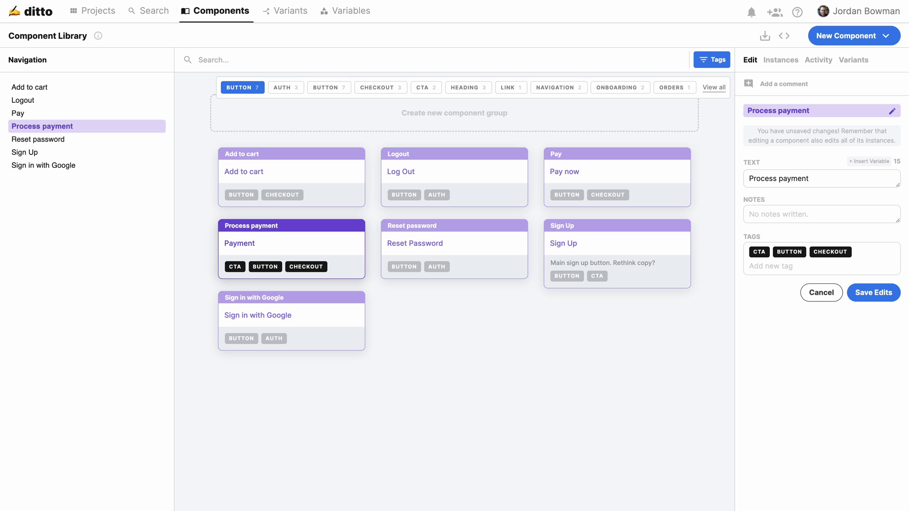
click(886, 293)
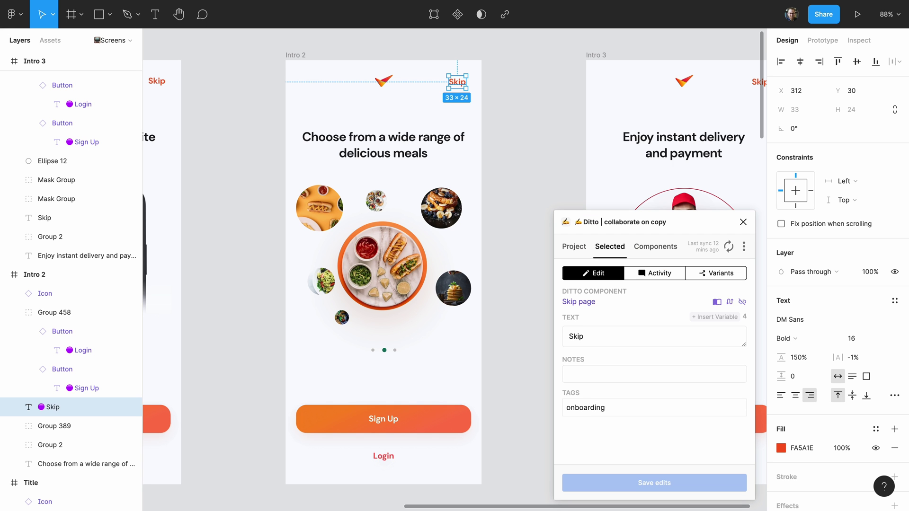
Tag the Skip text with ONBOARDING and NAVIGATION and save it to Ditto
key(Return)
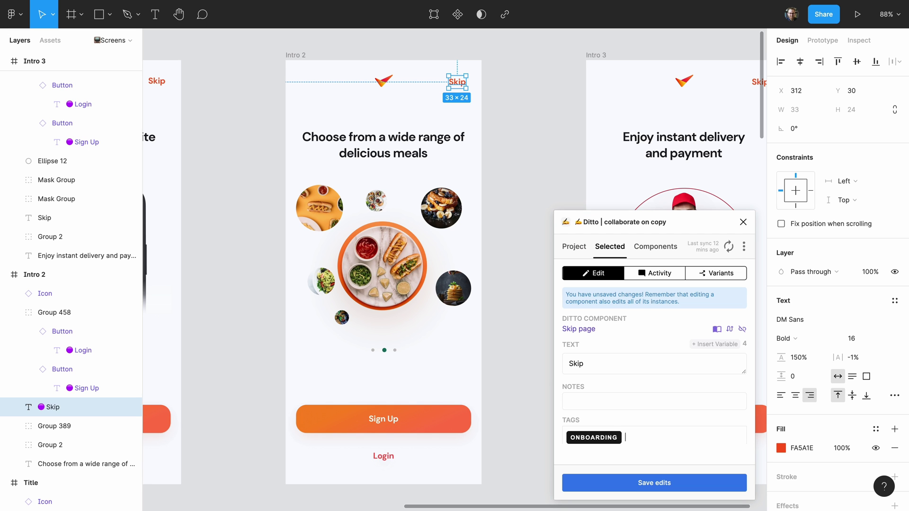
text(navigation)
key(Return)
click(627, 488)
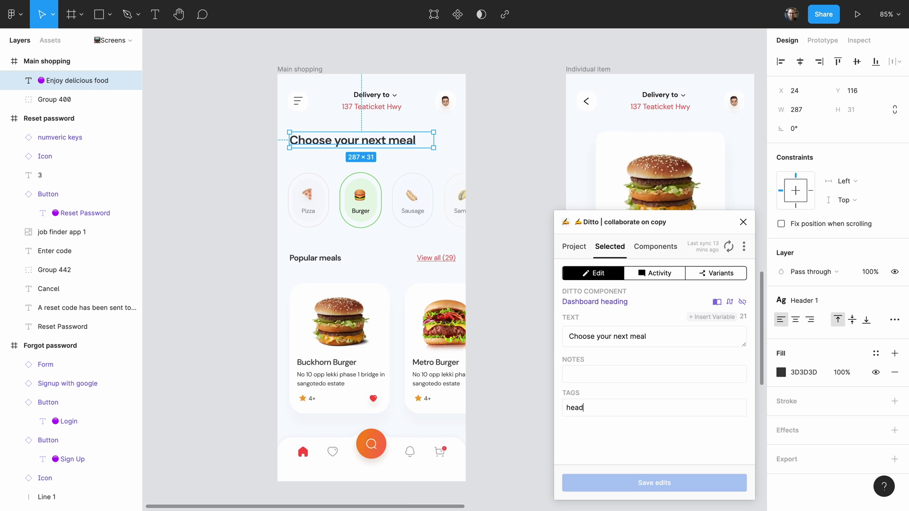
Add HEADING and CTA tags to the Add to cart copy and save it to Ditto
text(ing)
key(Return)
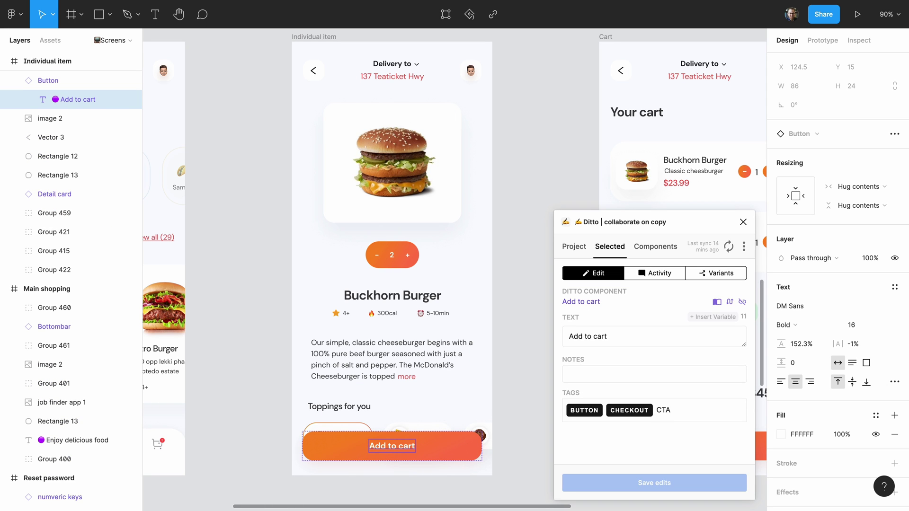
key(Return)
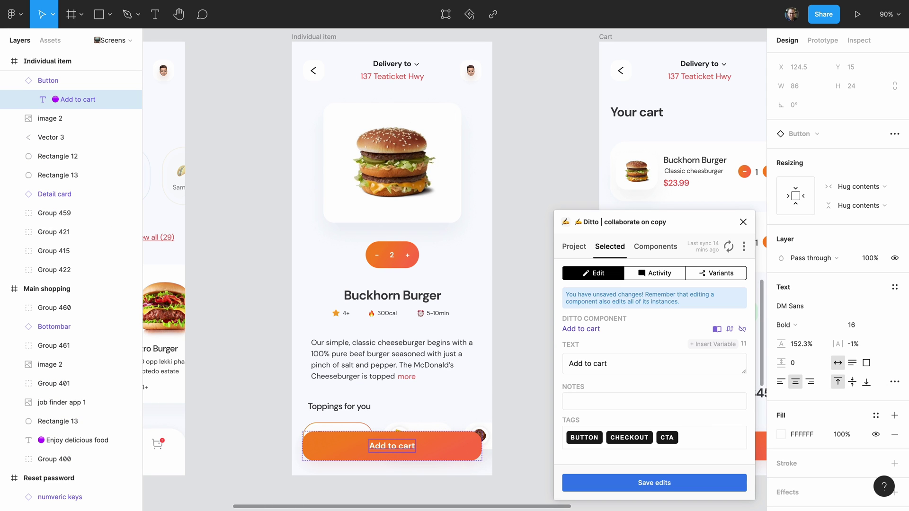
click(668, 486)
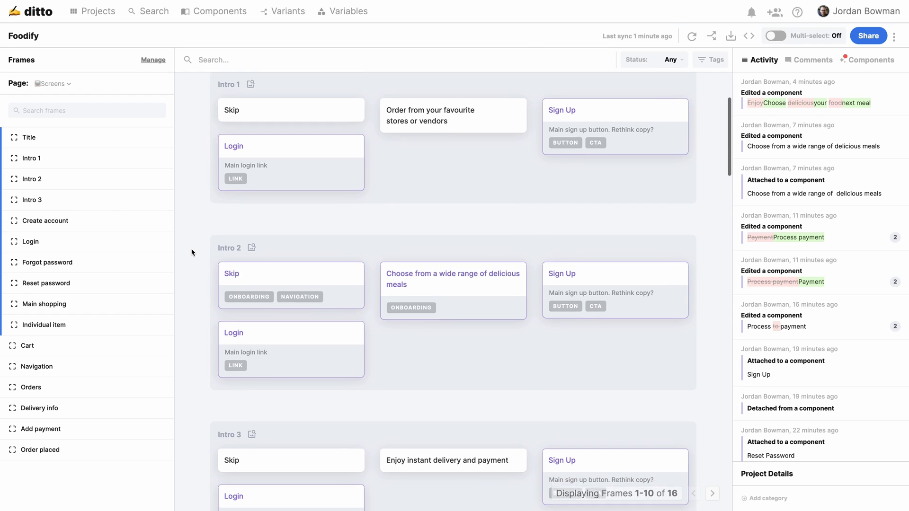
Create a Form block in Create account holding Email Address, Enter password and Confirm Password
scroll(193, 251, down, 5)
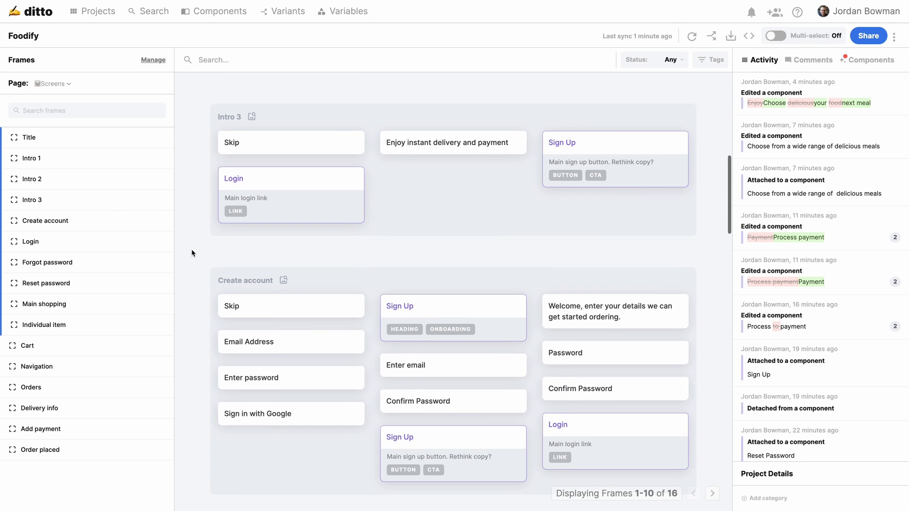
scroll(191, 249, down, 1)
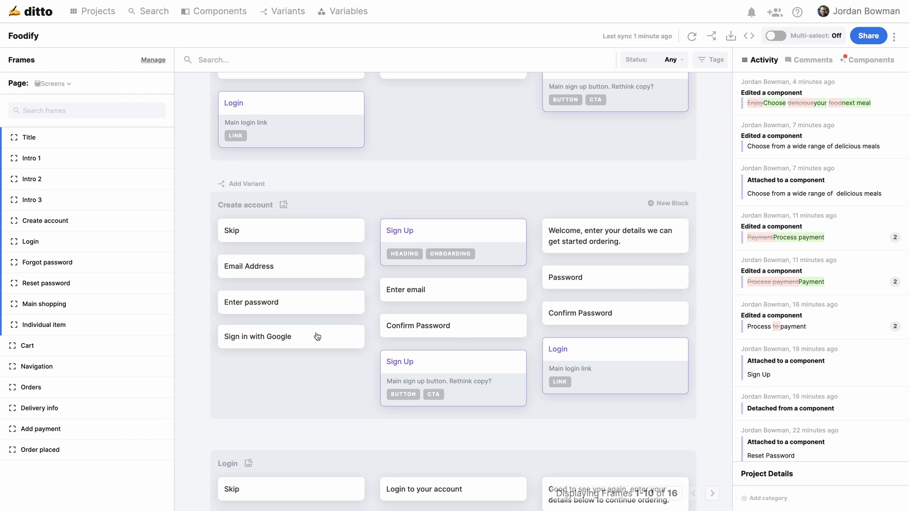
click(673, 206)
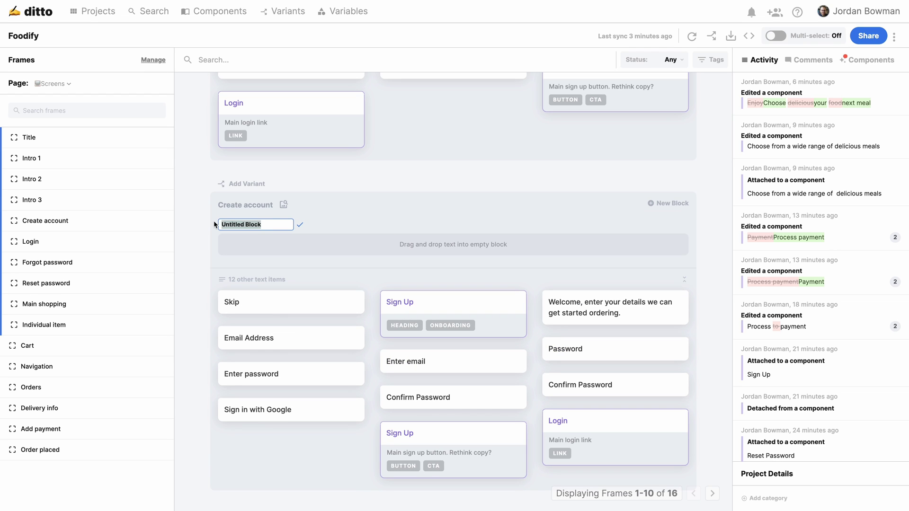
key(Return)
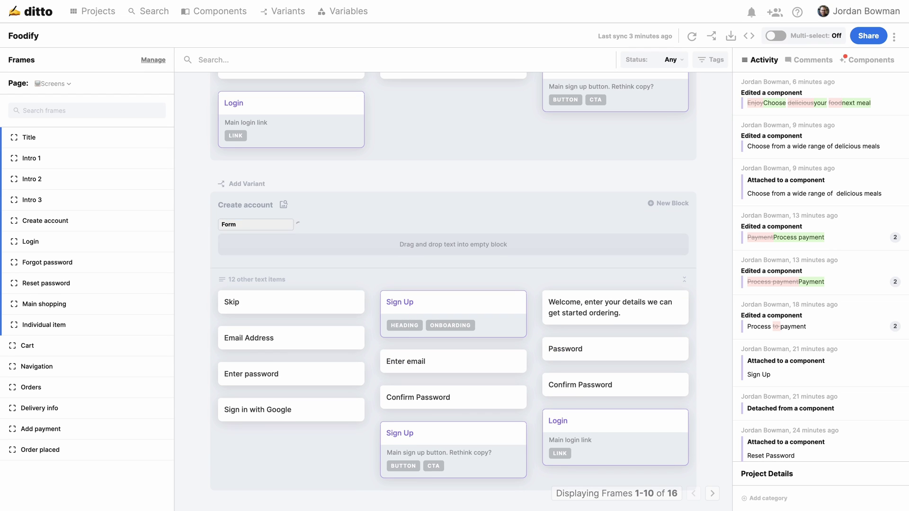
drag(291, 338, 298, 236)
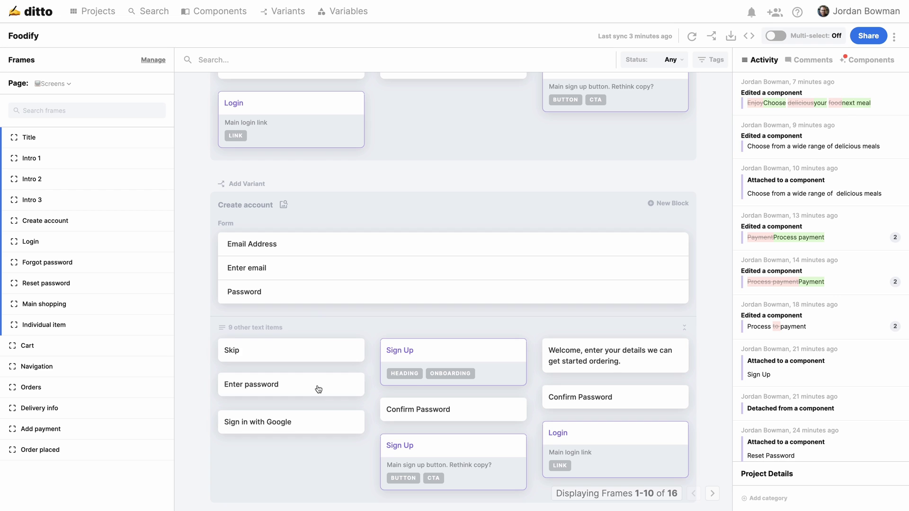
drag(319, 389, 334, 309)
drag(446, 462, 423, 358)
scroll(425, 352, down, 1)
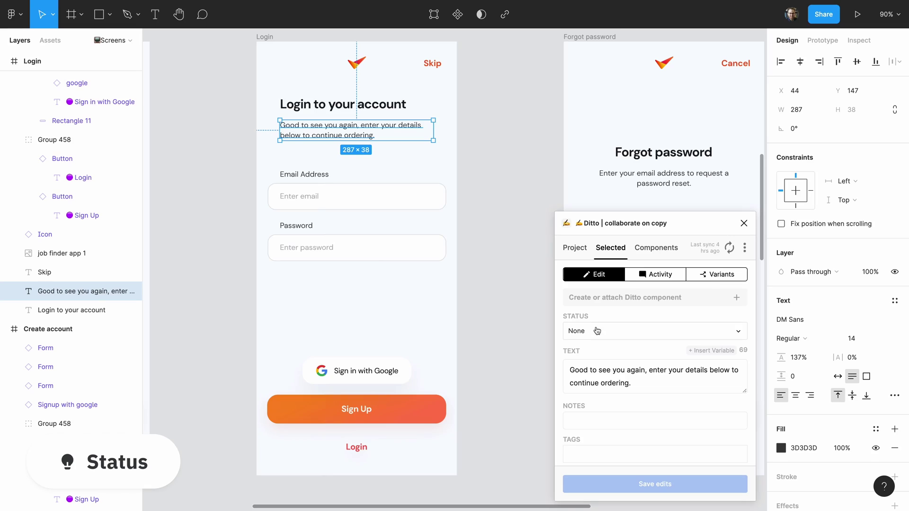
Show the STATUS options None, Work in Progress, Ready for Review and Final
click(596, 331)
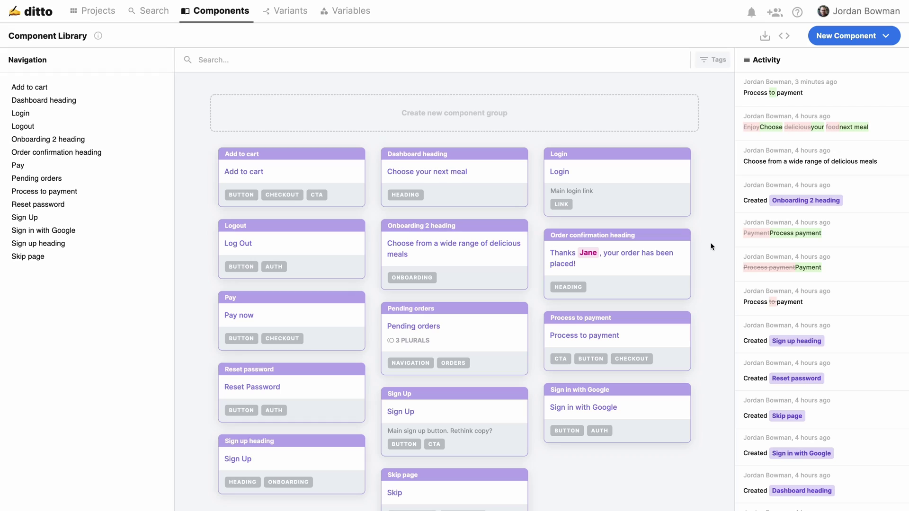
Add a 'Pay now' variant with the text 'Pay now' to the Process to payment component
click(629, 334)
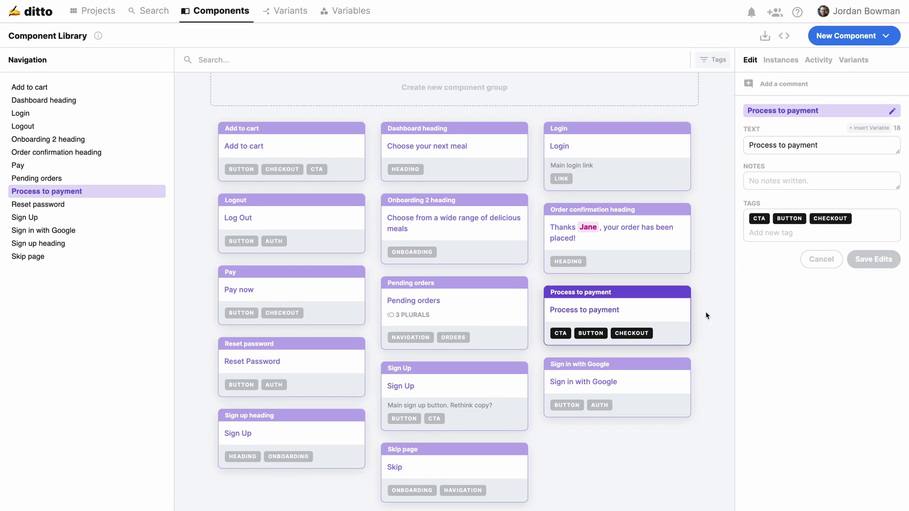
click(850, 62)
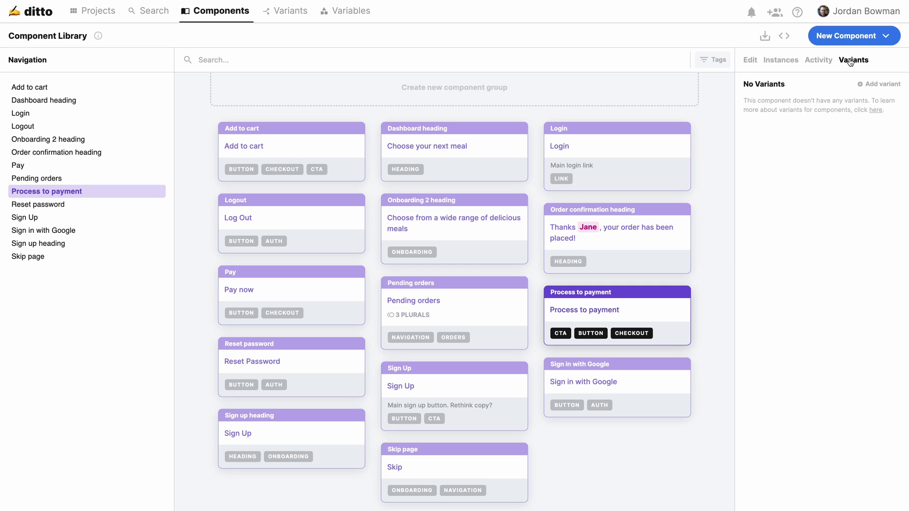
click(872, 85)
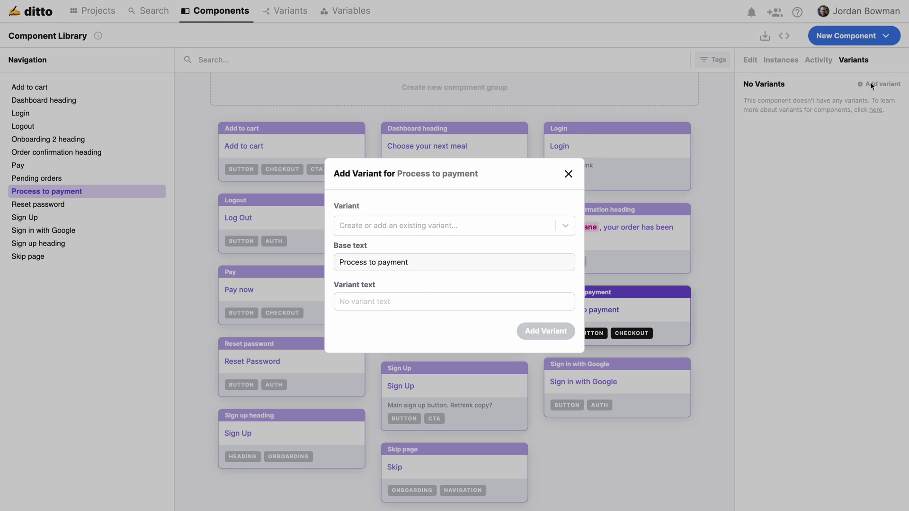
text(Pay now)
key(Return)
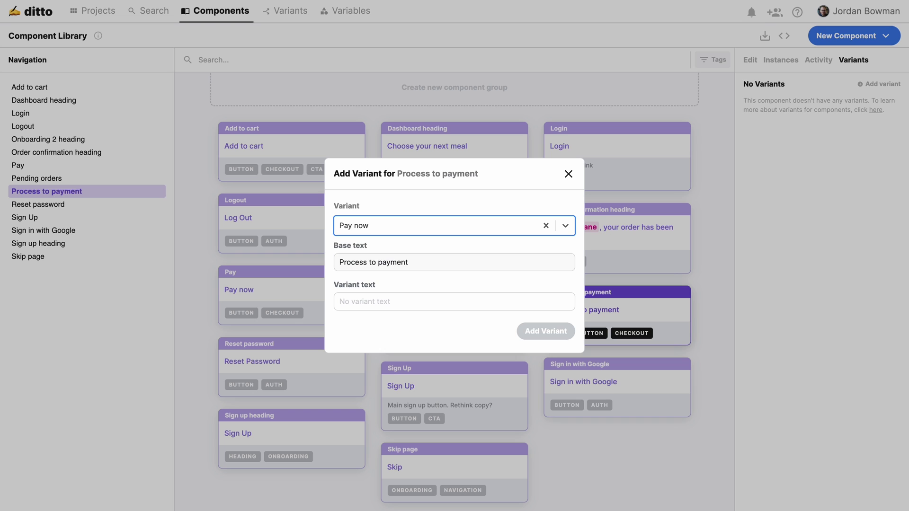
click(367, 307)
text(Pay now)
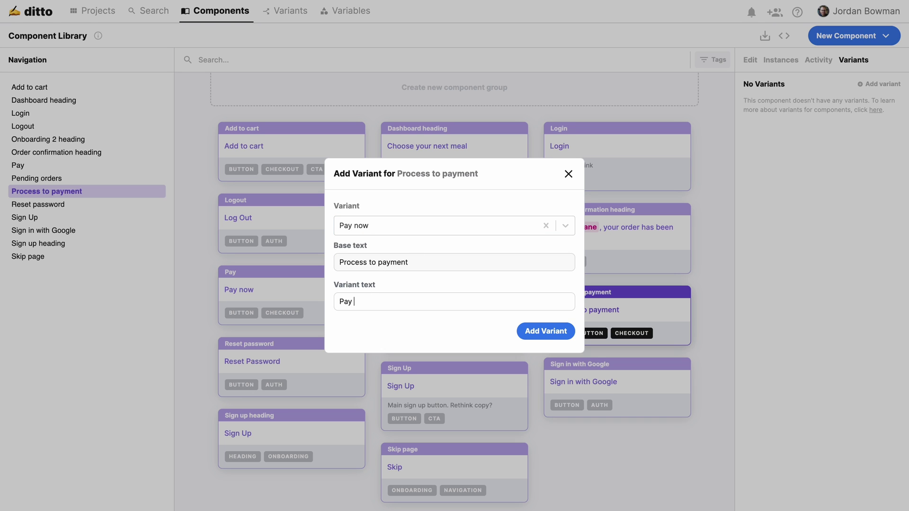
click(538, 332)
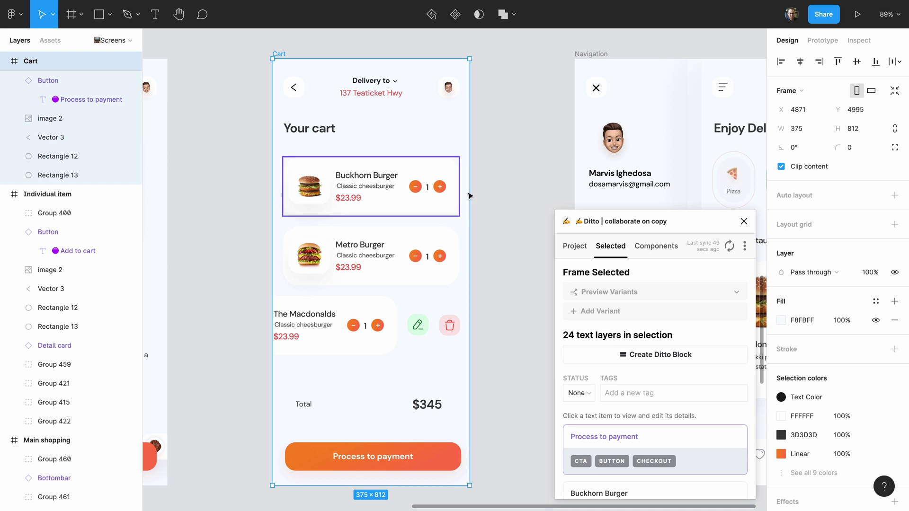
Preview the Cart screen with the Pay now variant, then switch back to Base
click(644, 293)
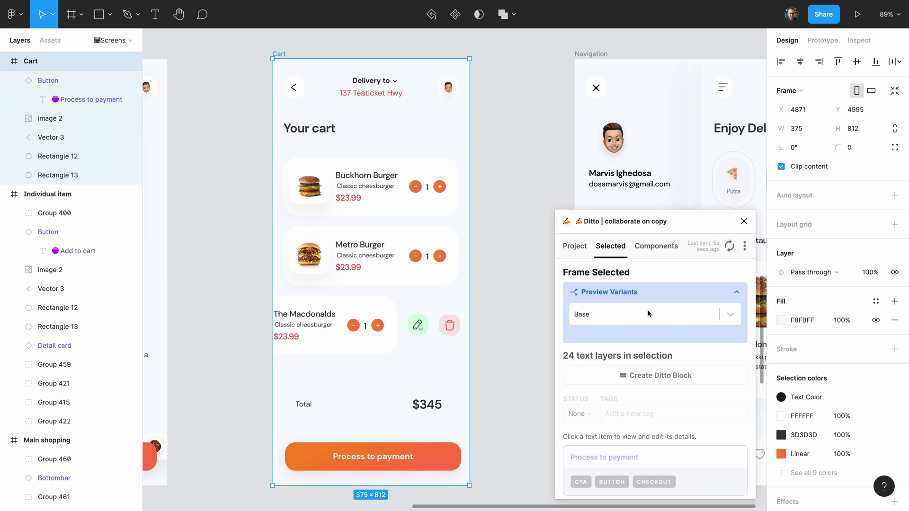
click(639, 315)
click(628, 358)
click(632, 315)
click(626, 343)
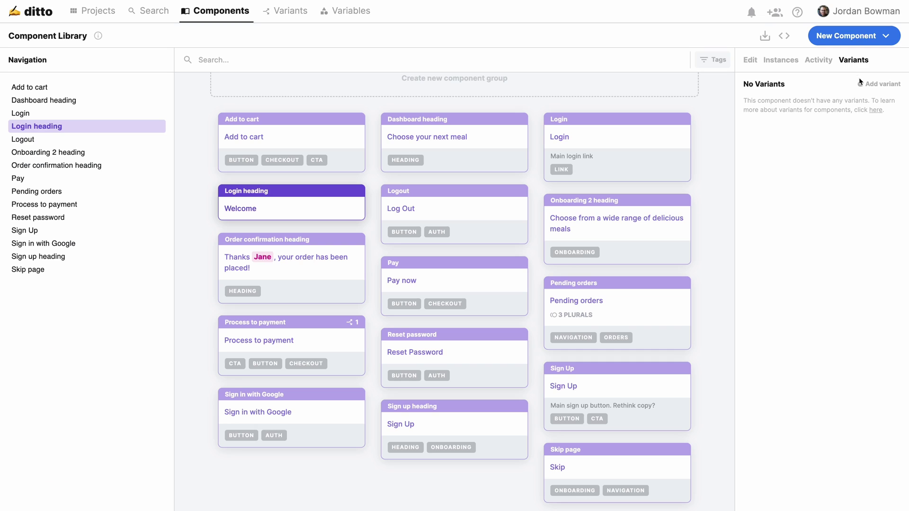
Give Login heading a Returning user variant and preview the Login screen with it
click(874, 83)
click(526, 228)
click(421, 271)
click(393, 302)
text(Welcome)
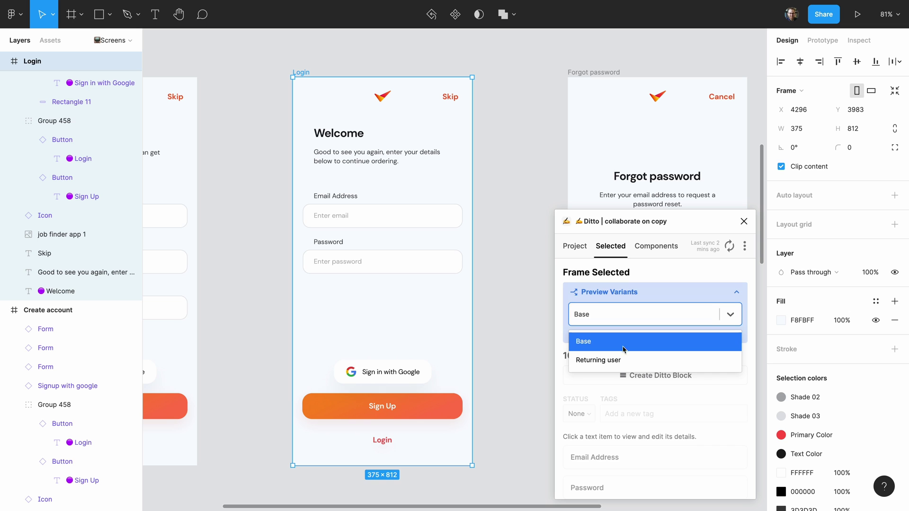
click(616, 360)
Add a Spanish variant 'Añadir al carrito' to Add to cart and preview the item screen in Spanish
text(Spani)
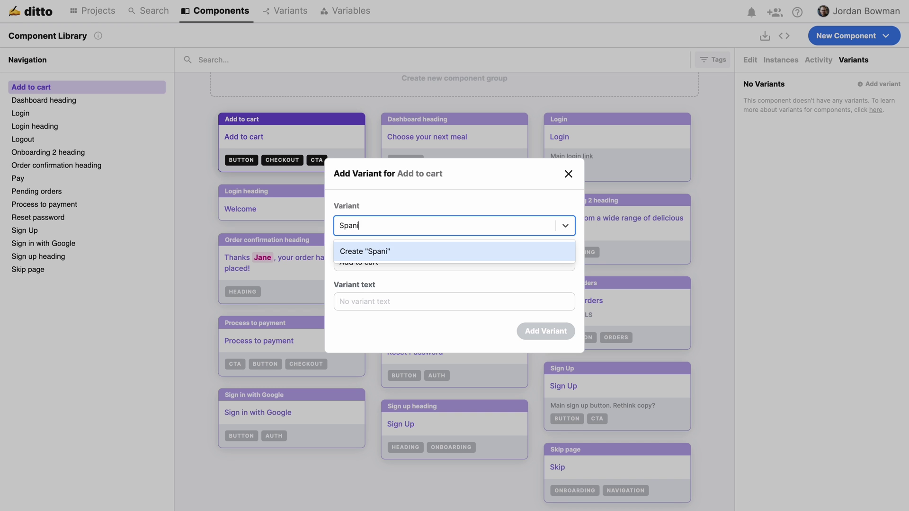
key(Return)
click(400, 302)
text(Añadir al carrito)
click(558, 335)
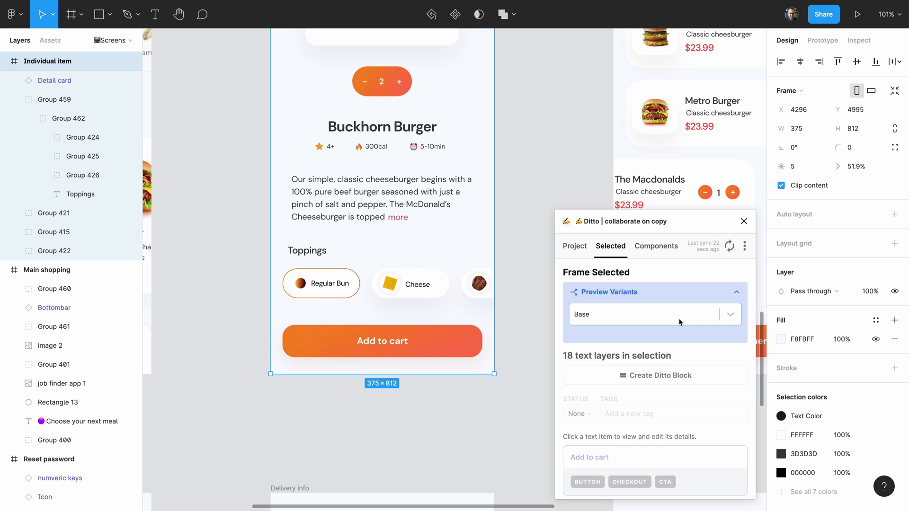
click(610, 314)
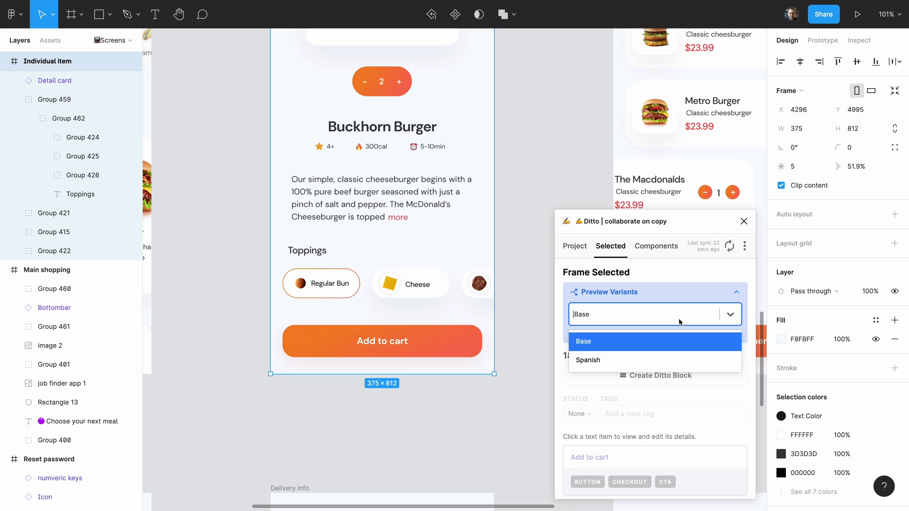
click(606, 361)
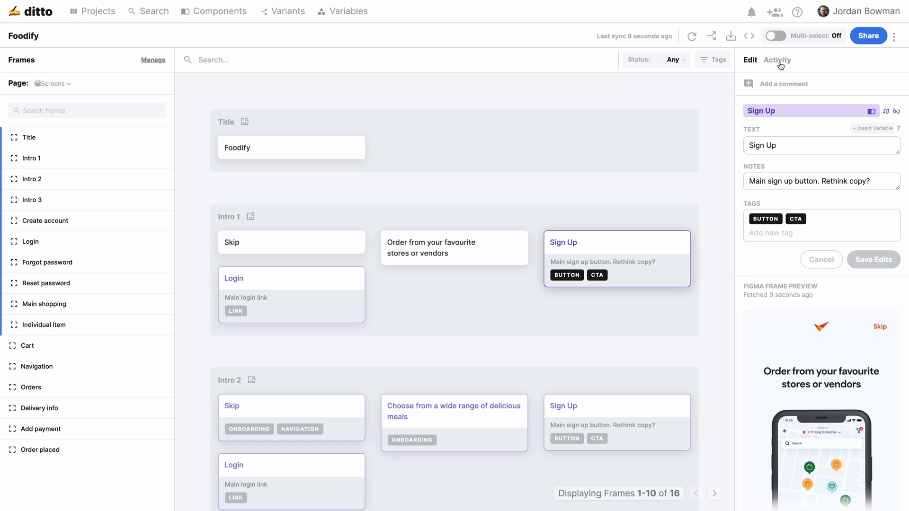
Restore Intro 1's earlier stores-or-vendors wording and post an 'Agree,' reply on the Pay now comment
click(779, 63)
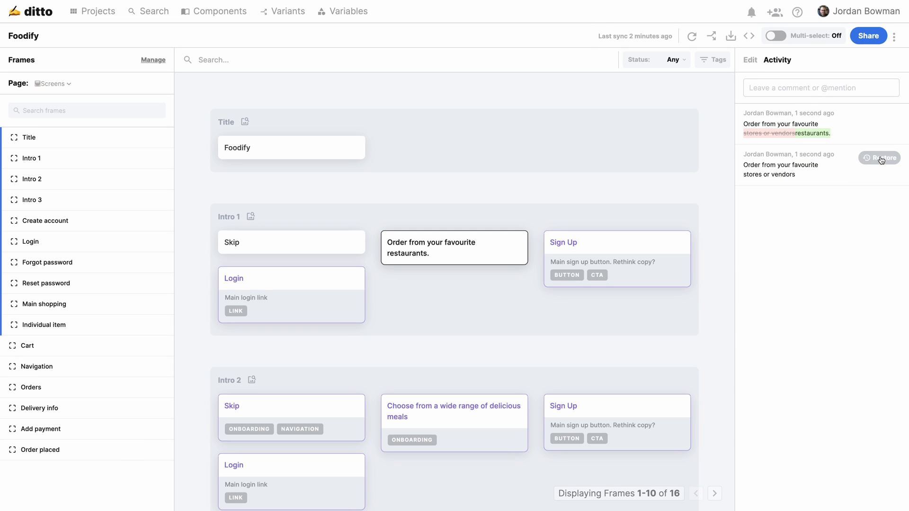
click(886, 159)
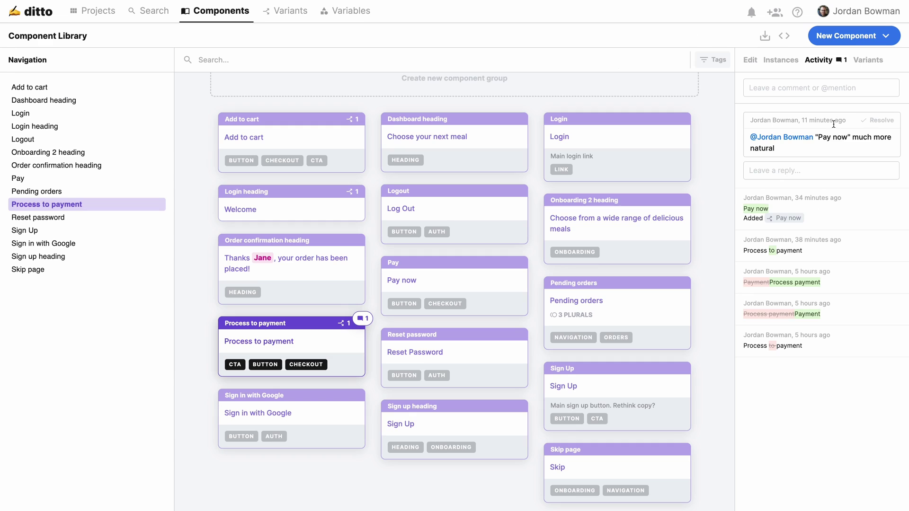
click(799, 168)
text(Agree, let's keep it)
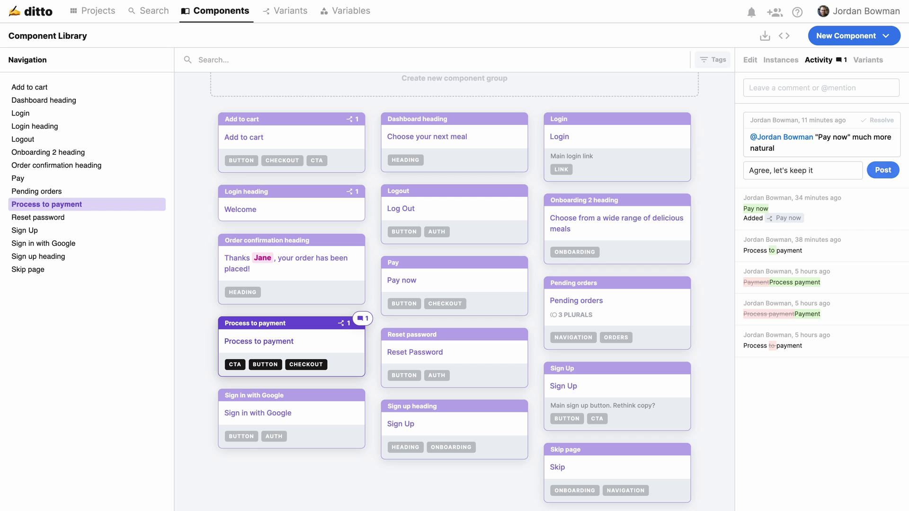
click(883, 170)
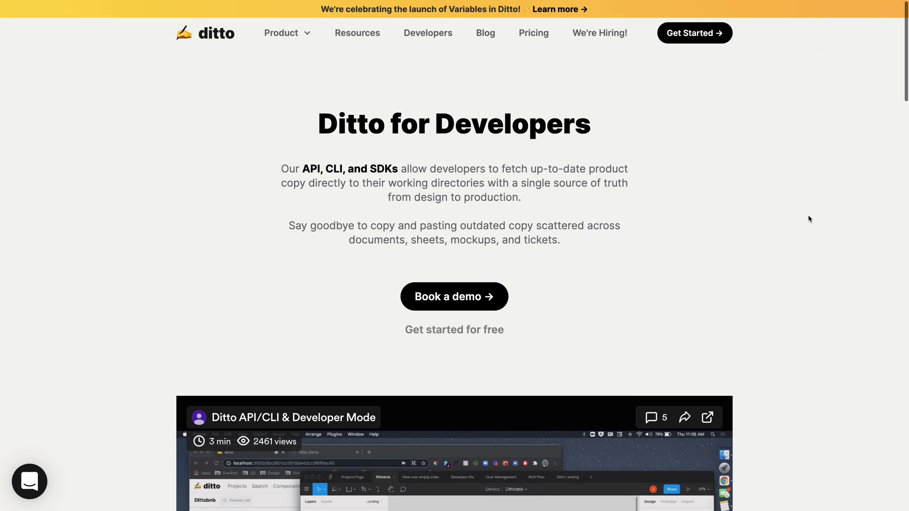
scroll(807, 218, down, 2)
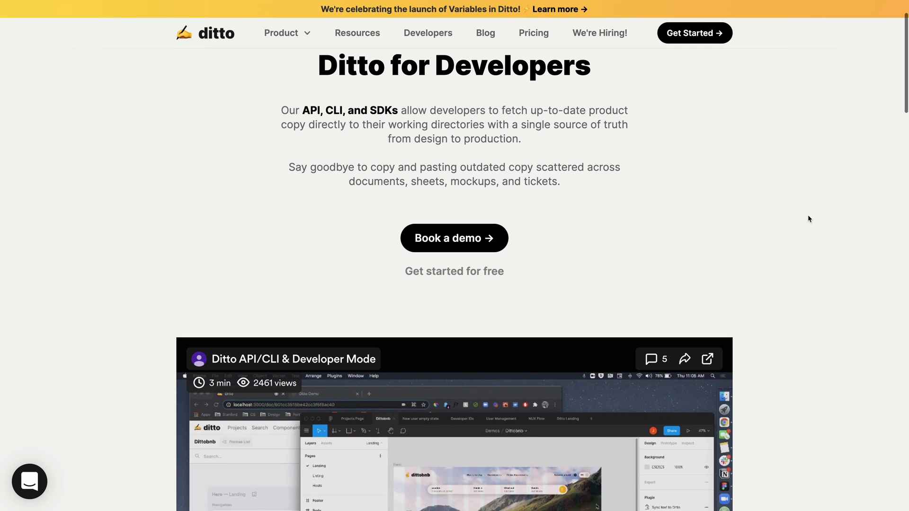
Scroll through the Ditto for Developers page down to the Developer Mode documentation
scroll(809, 219, down, 10)
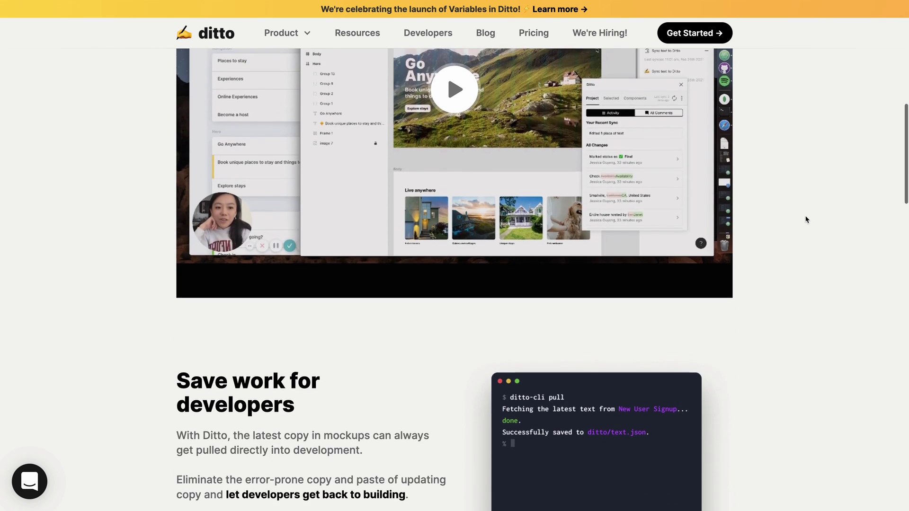
scroll(807, 220, down, 3)
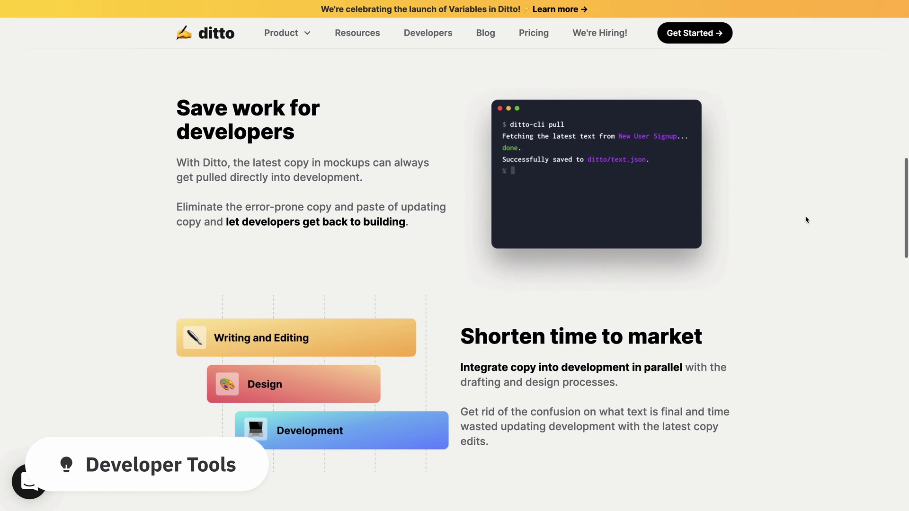
scroll(807, 219, down, 2)
scroll(805, 217, down, 7)
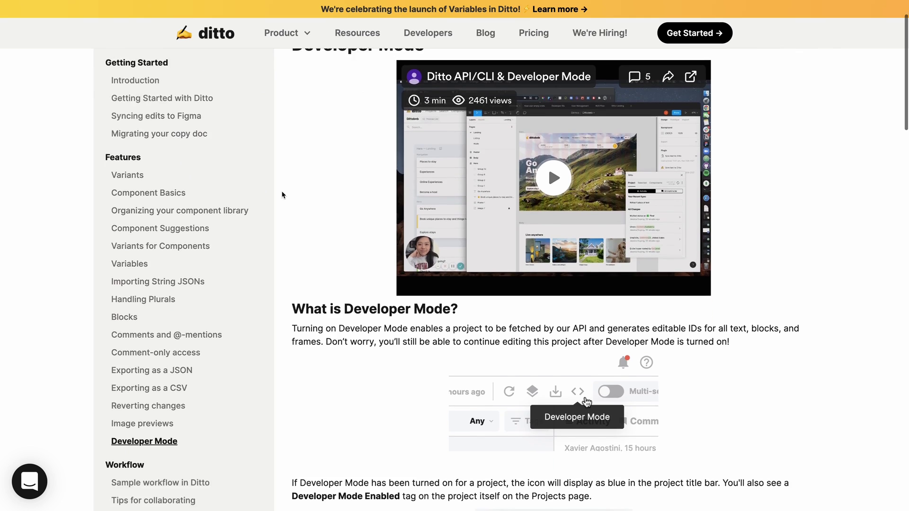
scroll(282, 195, down, 4)
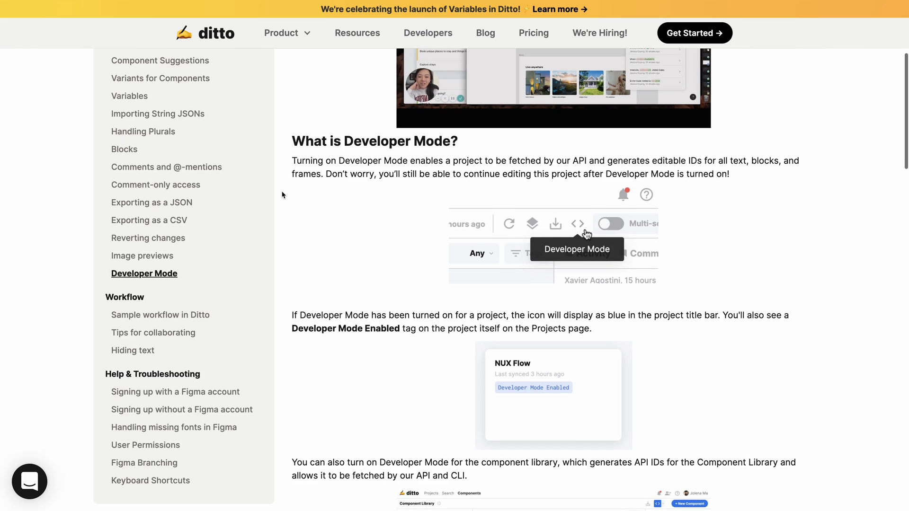
scroll(282, 194, down, 2)
scroll(282, 195, down, 3)
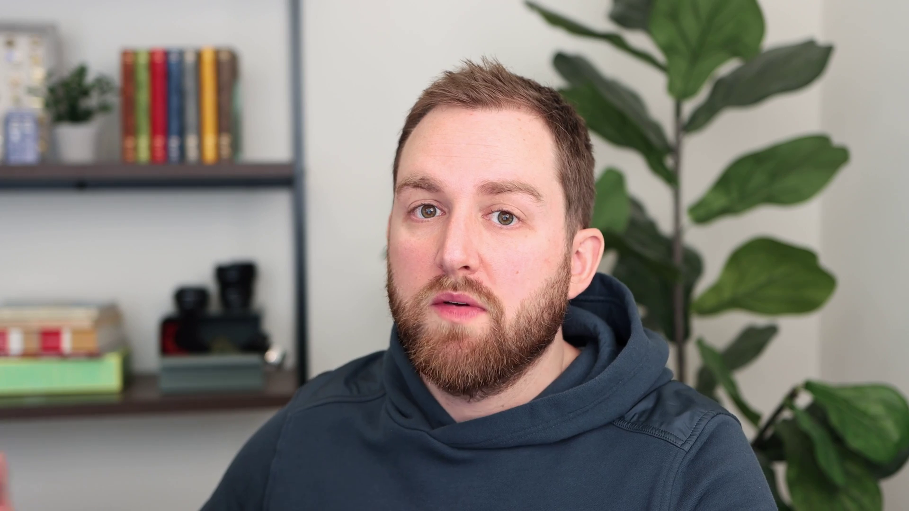